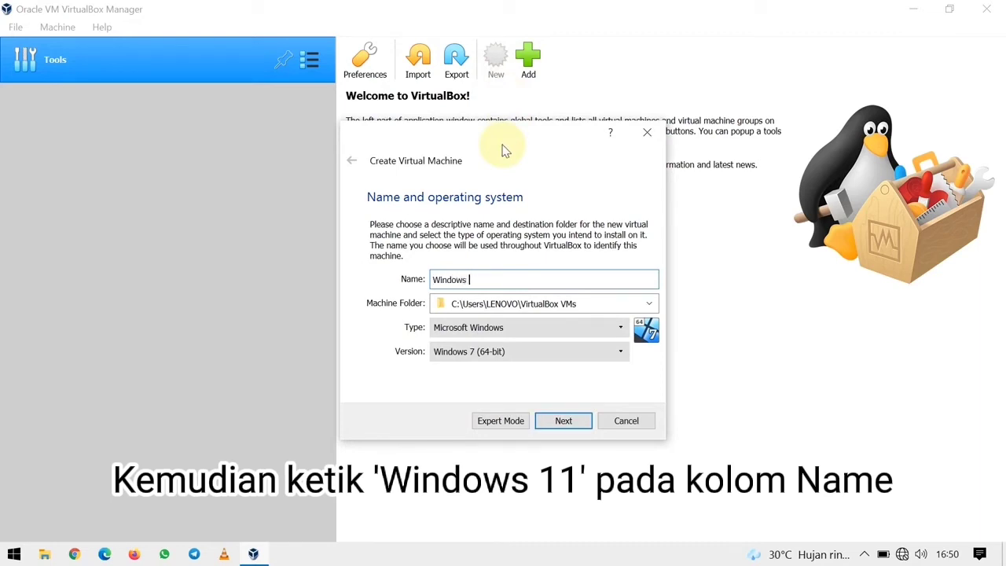
- Name the new virtual machine Windows 11 and set its version to Other Windows (64-bit)
{"action": "left_click", "coordinate": [460, 355]}
{"action": "scroll", "coordinate": [467, 440], "scroll_direction": "down", "scroll_amount": 4}
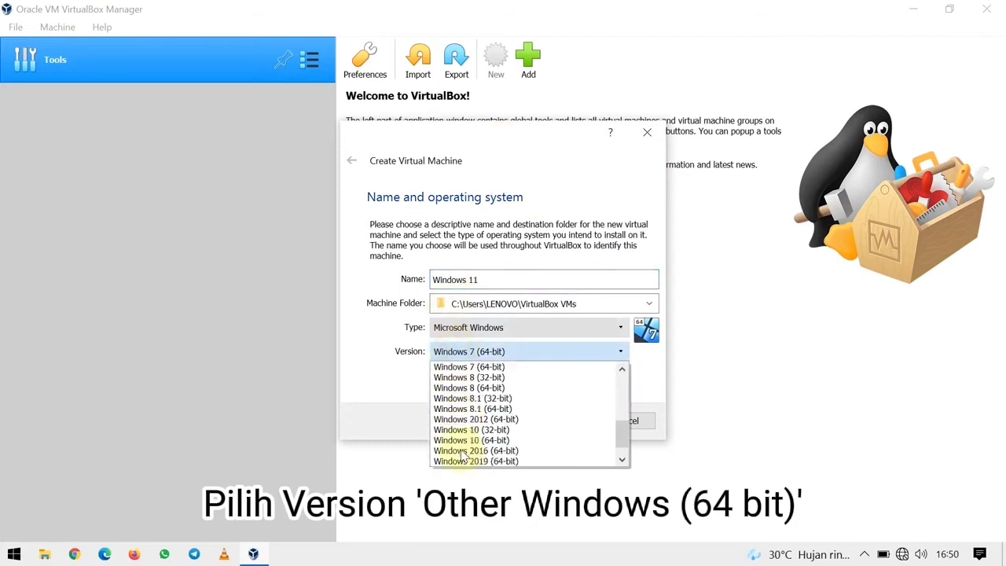
{"action": "scroll", "coordinate": [464, 455], "scroll_direction": "down", "scroll_amount": 1}
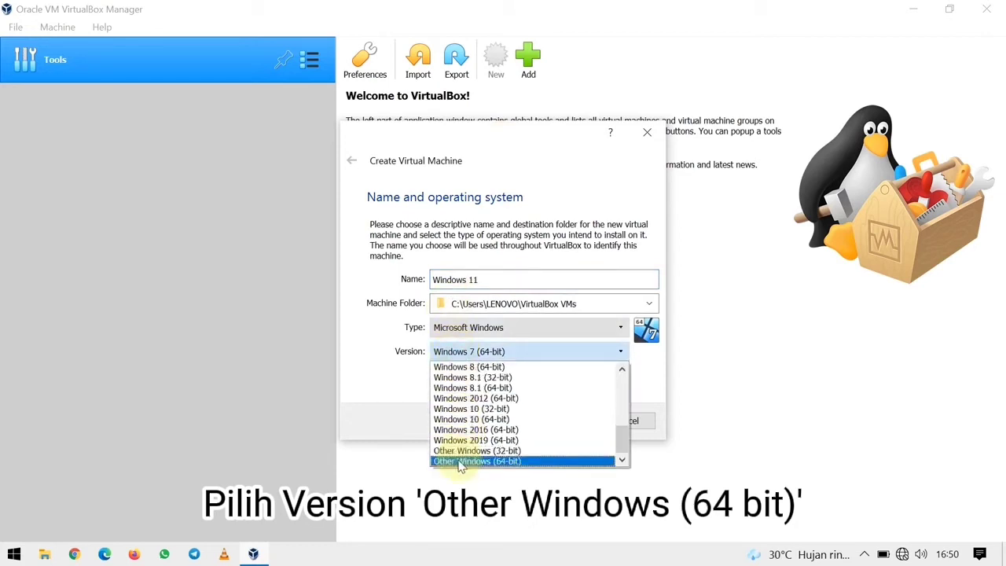
{"action": "left_click", "coordinate": [461, 461]}
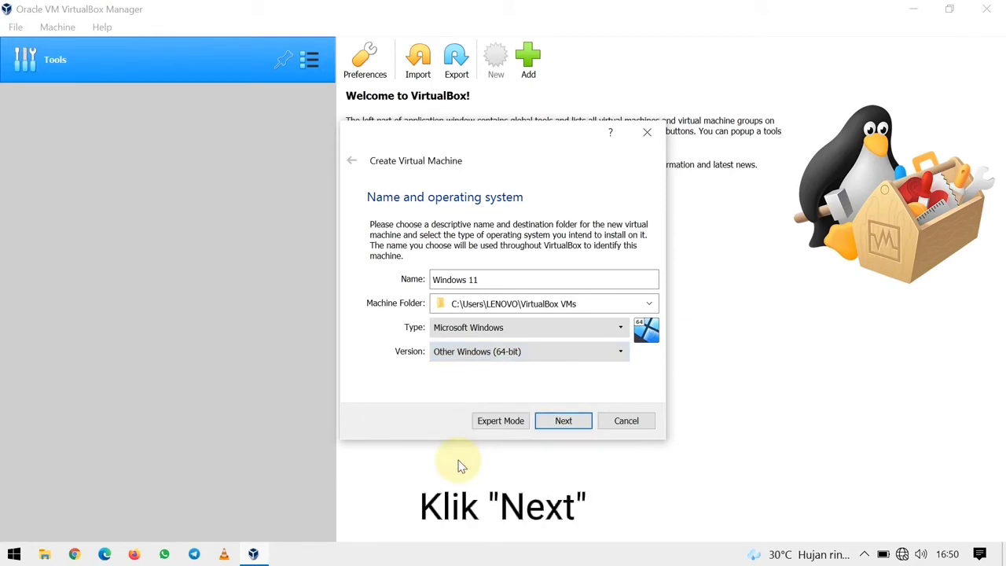
{"action": "left_click", "coordinate": [559, 426]}
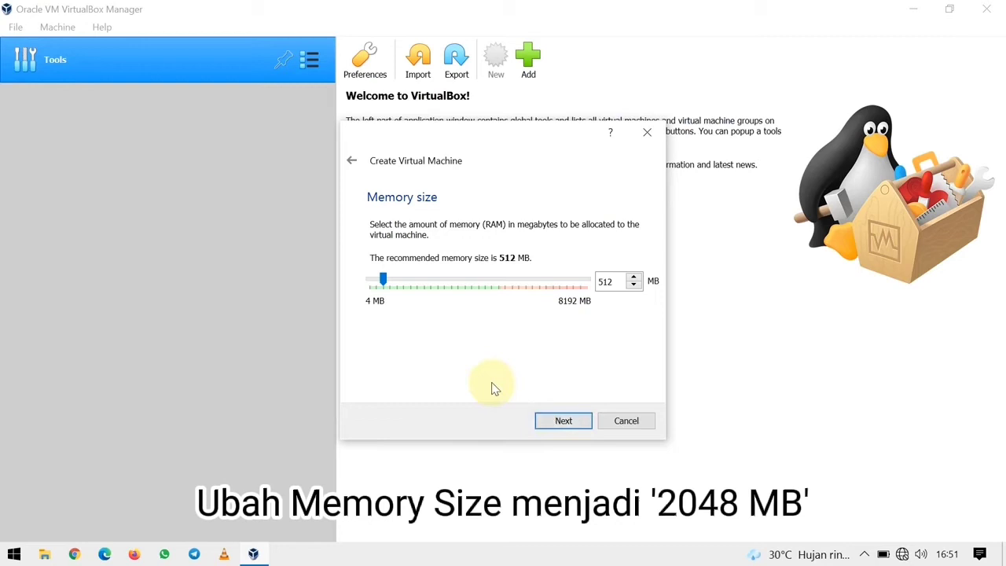
- Allocate 2048 MB of memory to the new virtual machine
{"action": "left_click", "coordinate": [441, 286]}
{"action": "left_click", "coordinate": [442, 287]}
{"action": "left_click", "coordinate": [441, 287]}
{"action": "left_click", "coordinate": [442, 287]}
{"action": "left_click", "coordinate": [442, 287]}
{"action": "left_click", "coordinate": [441, 286]}
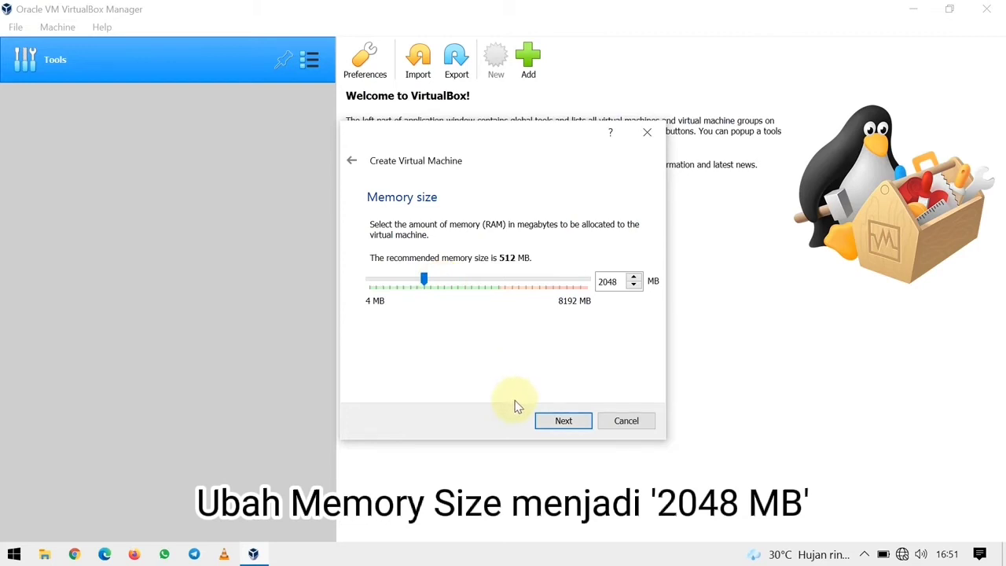
{"action": "left_click", "coordinate": [562, 424]}
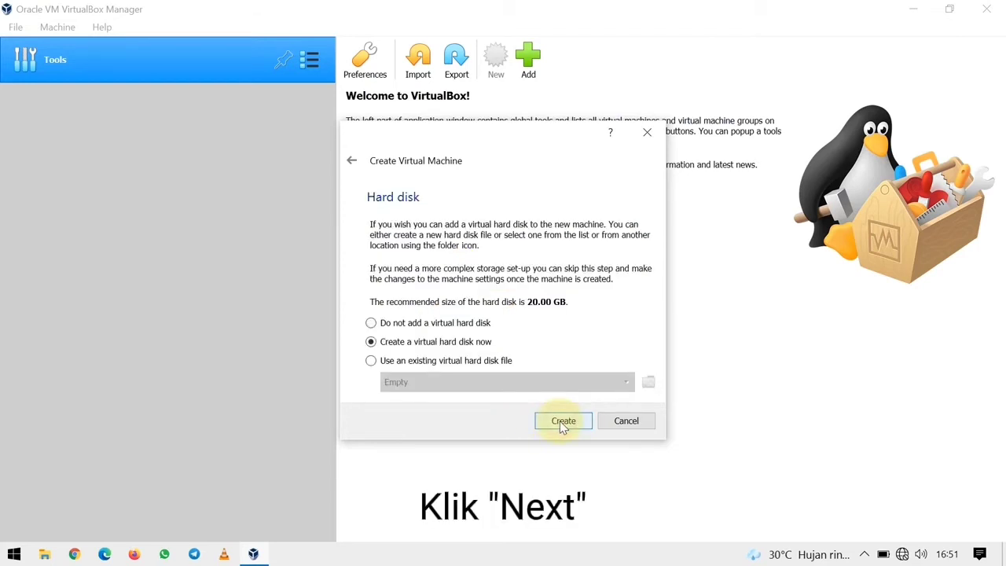
- Create a dynamically allocated VDI virtual hard disk of 40.00 GB for the machine
{"action": "left_click", "coordinate": [562, 424]}
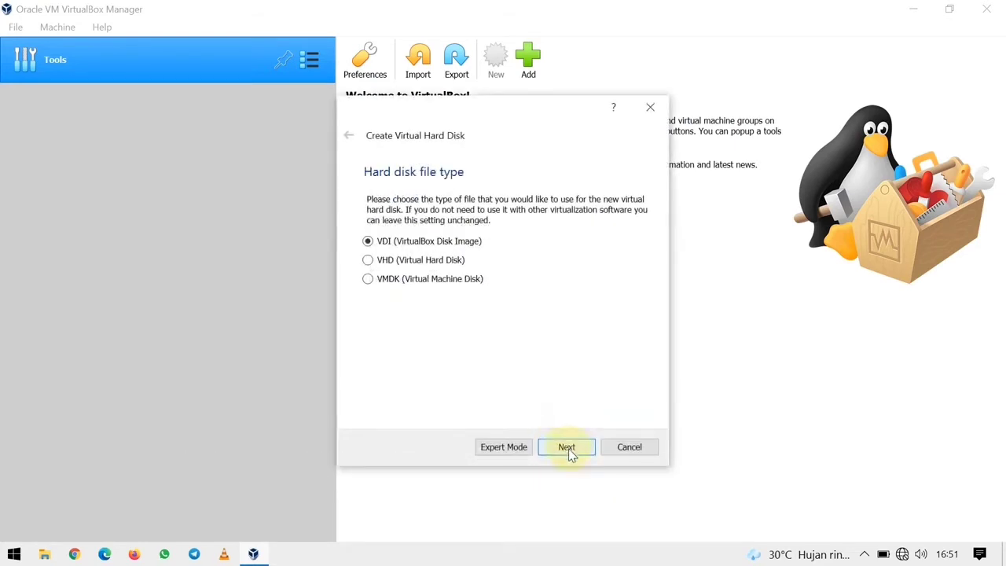
{"action": "left_click", "coordinate": [572, 454]}
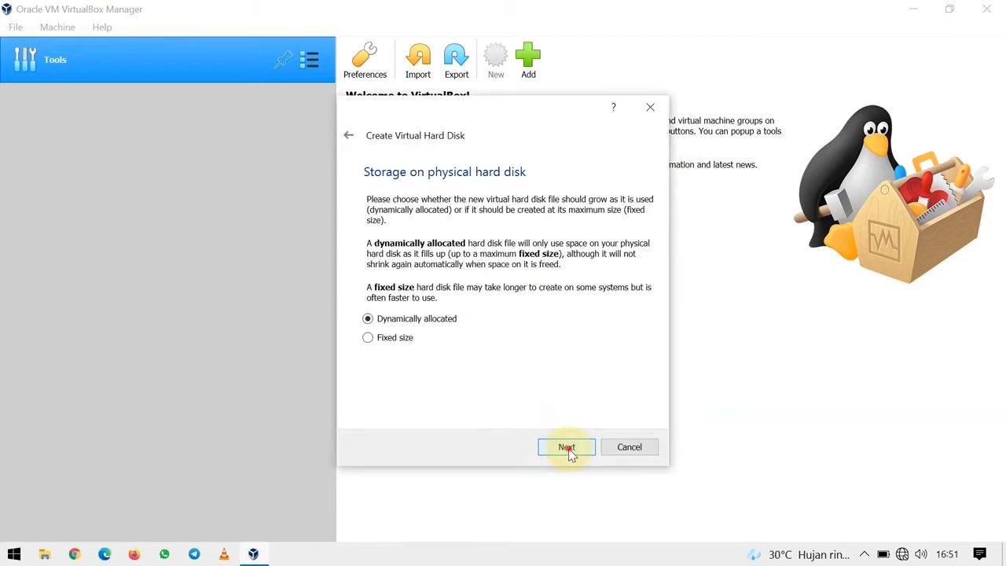
{"action": "left_click", "coordinate": [570, 453]}
{"action": "left_click", "coordinate": [628, 302]}
{"action": "key", "text": "BackSpace"}
{"action": "type", "text": "40.00 GB"}
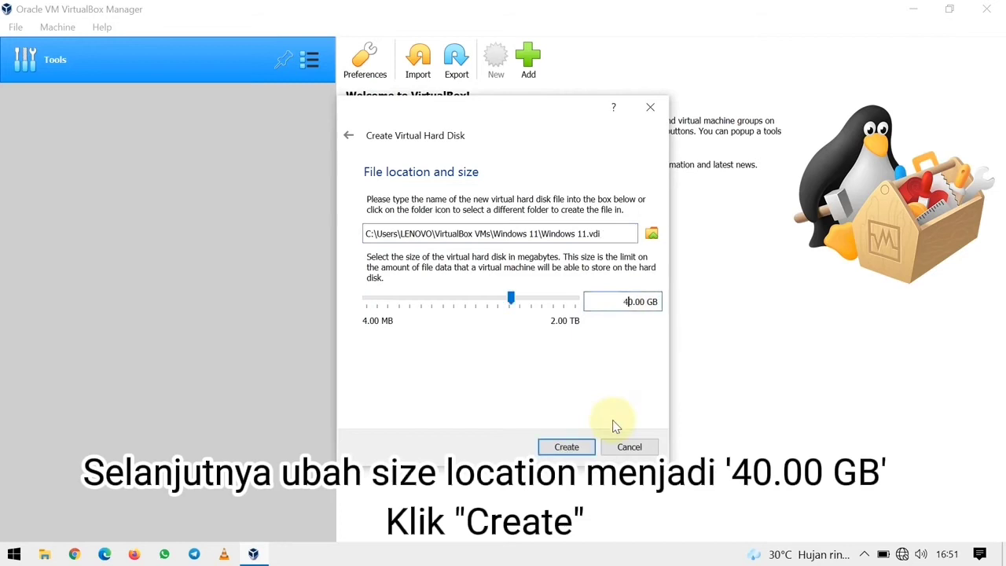
{"action": "left_click", "coordinate": [560, 448]}
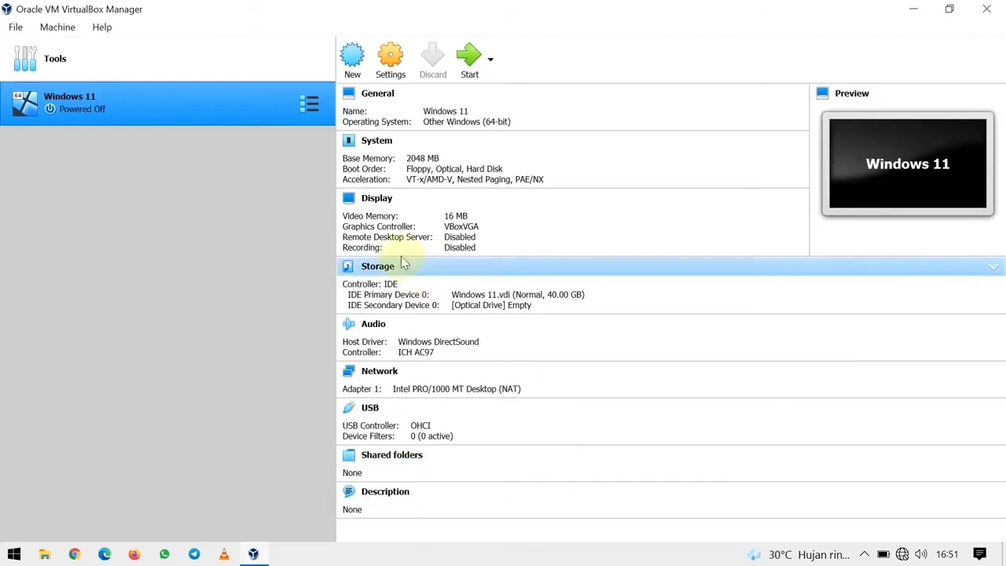
- In the Windows 11 machine's general settings, set both Shared Clipboard and Drag'n'Drop to Bidirectional
{"action": "left_click", "coordinate": [395, 78]}
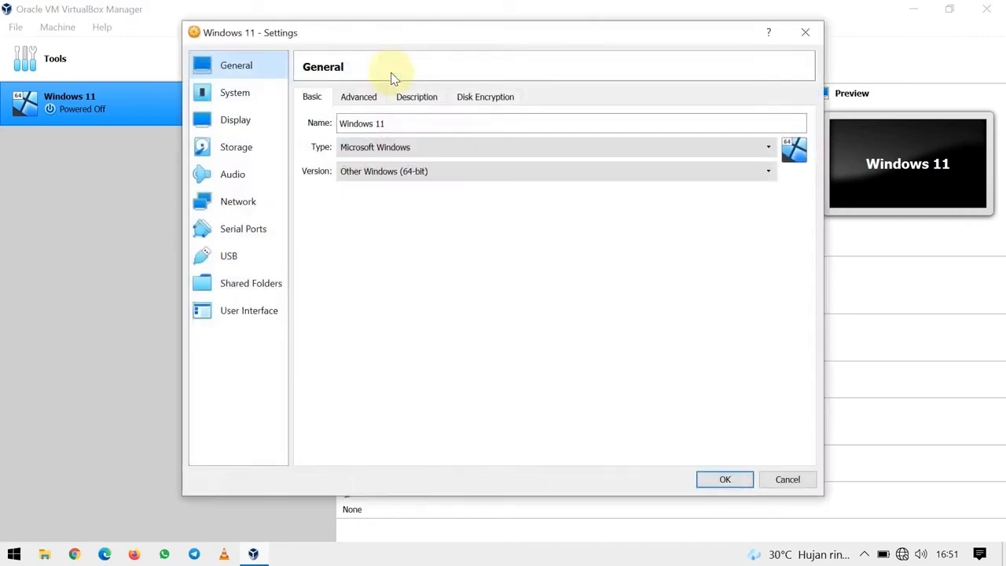
{"action": "left_click", "coordinate": [360, 98]}
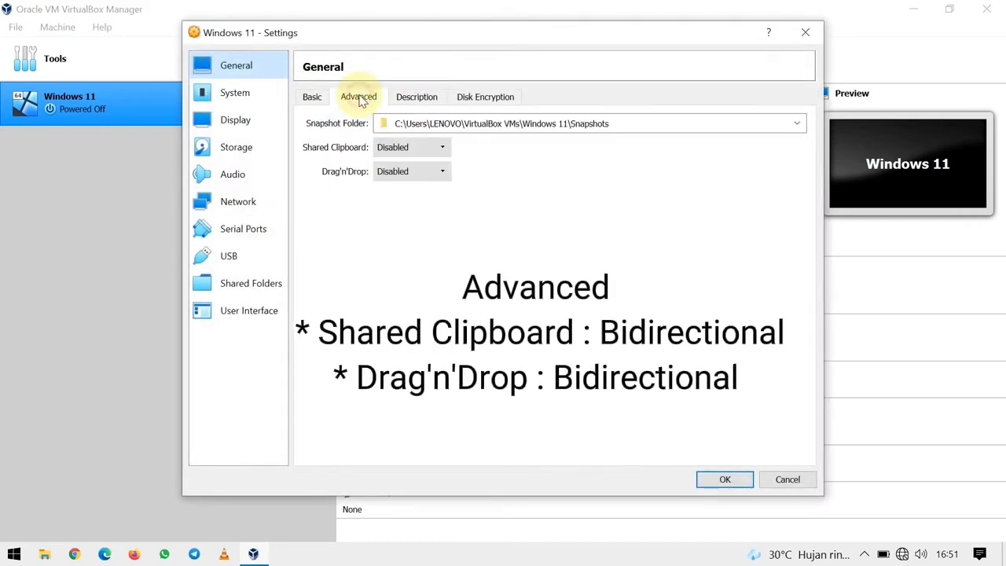
{"action": "left_click", "coordinate": [429, 149]}
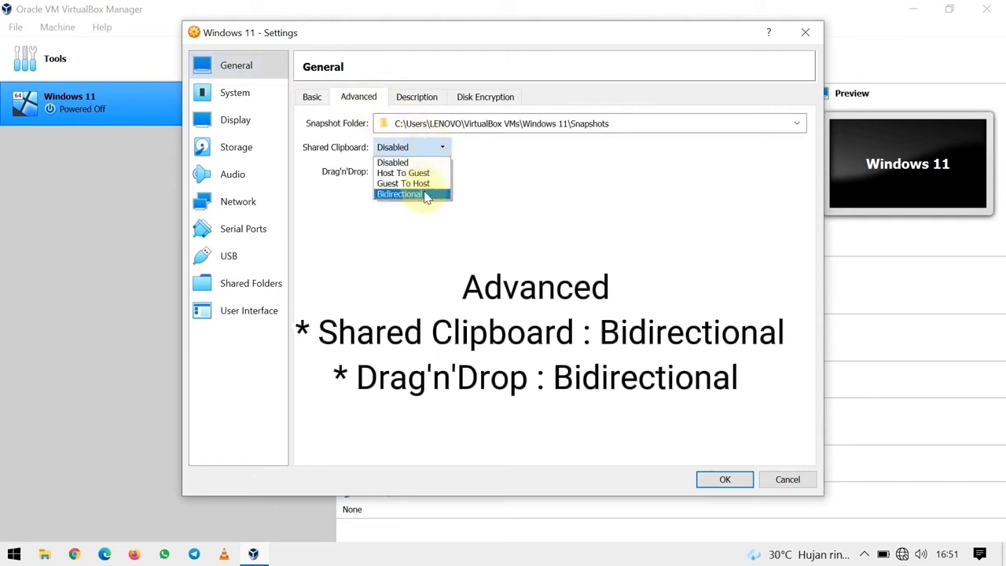
{"action": "left_click", "coordinate": [421, 193]}
{"action": "left_click", "coordinate": [418, 175]}
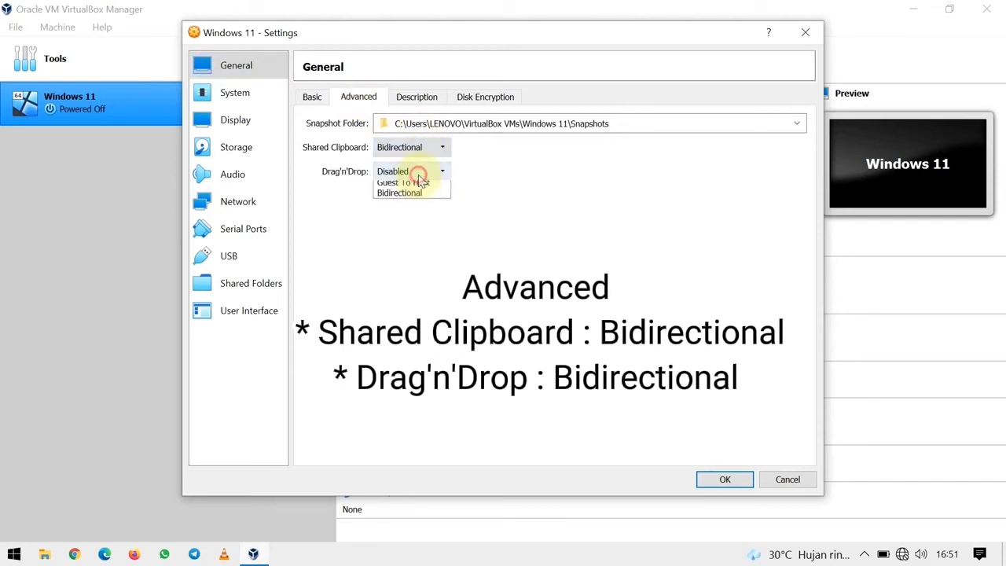
{"action": "left_click", "coordinate": [421, 219]}
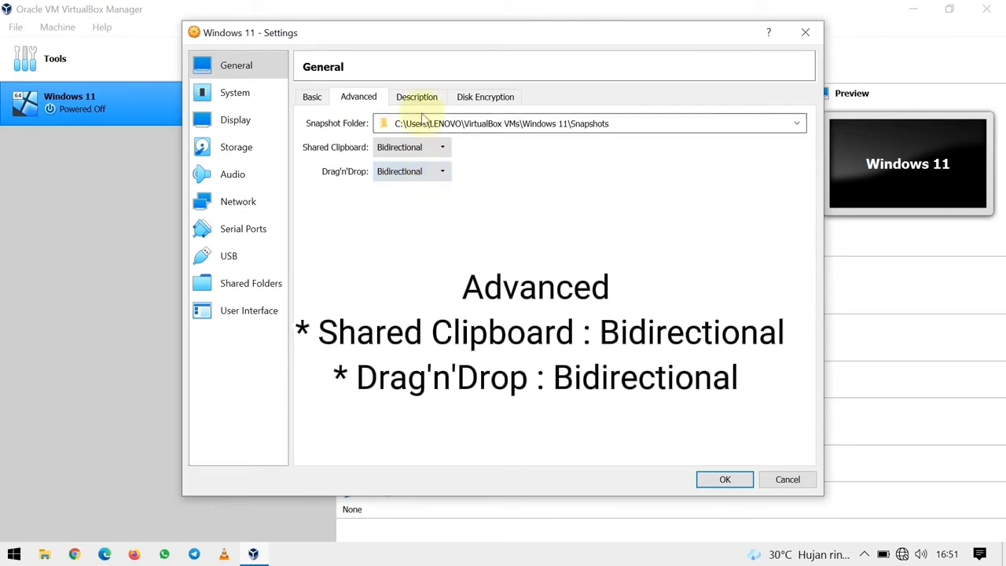
{"action": "left_click", "coordinate": [416, 96]}
{"action": "left_click", "coordinate": [501, 101]}
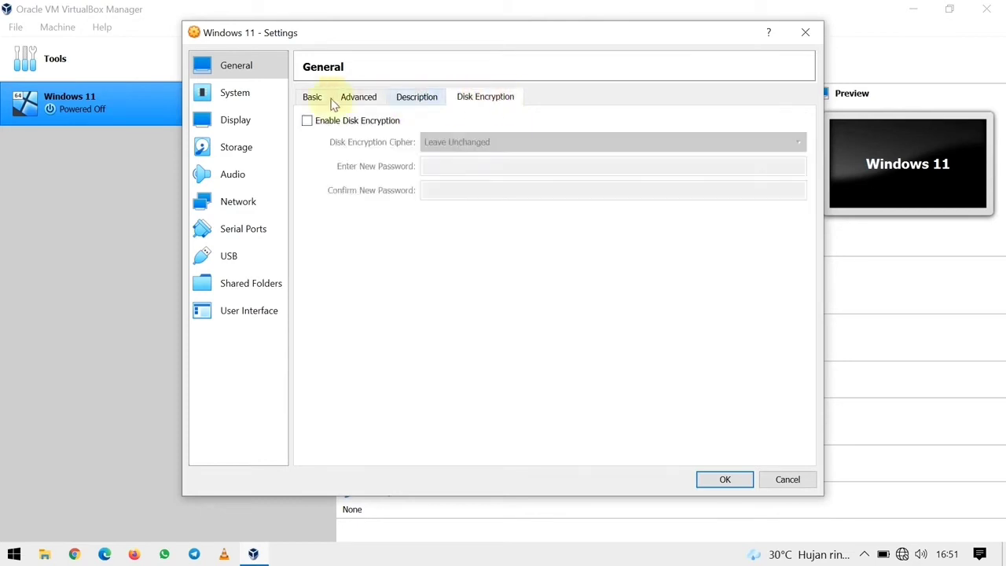
- In the machine's system settings, assign 4 processors and set the paravirtualization interface to Hyper-V
{"action": "left_click", "coordinate": [232, 98]}
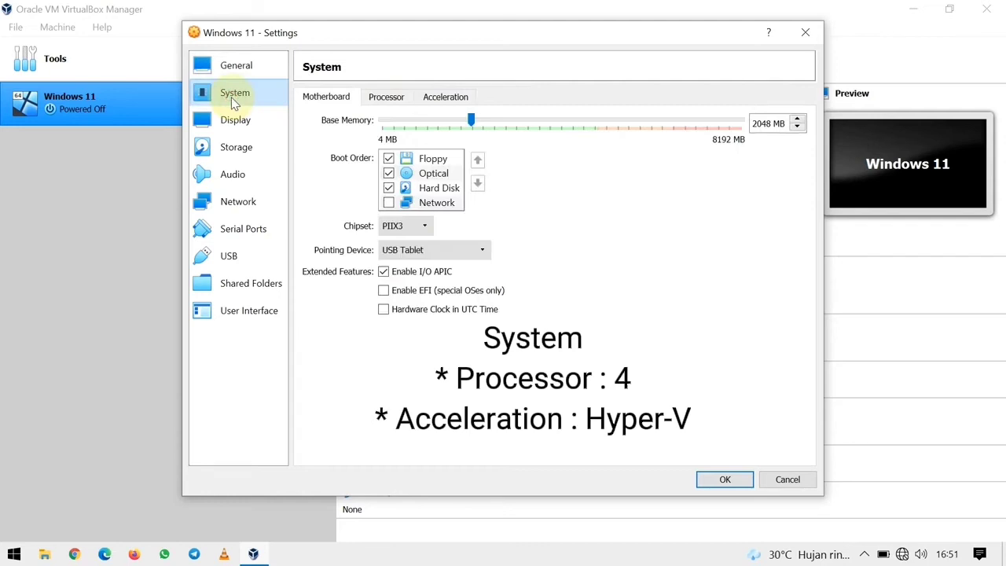
{"action": "left_click", "coordinate": [401, 99]}
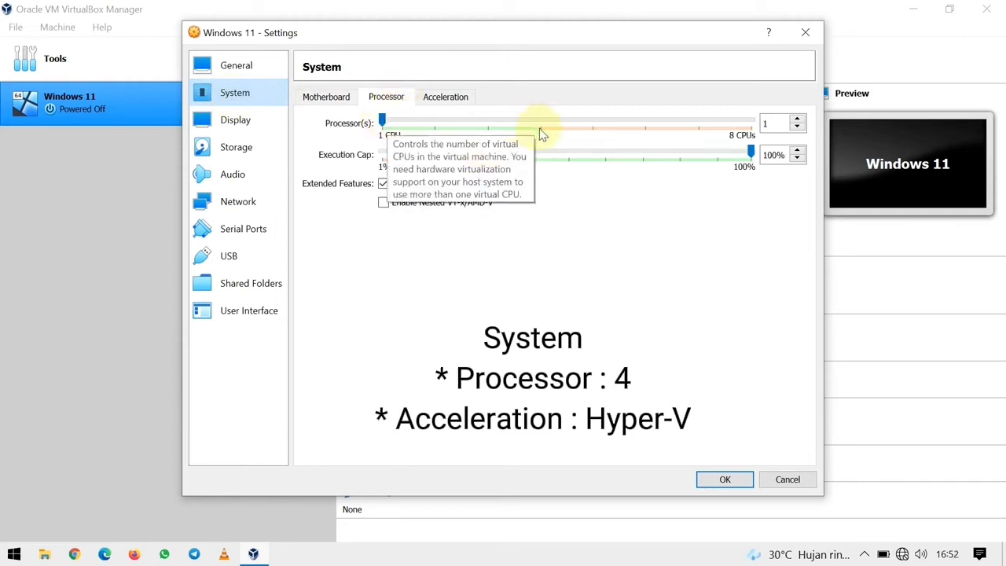
{"action": "left_click_drag", "start_coordinate": [384, 121], "coordinate": [531, 125]}
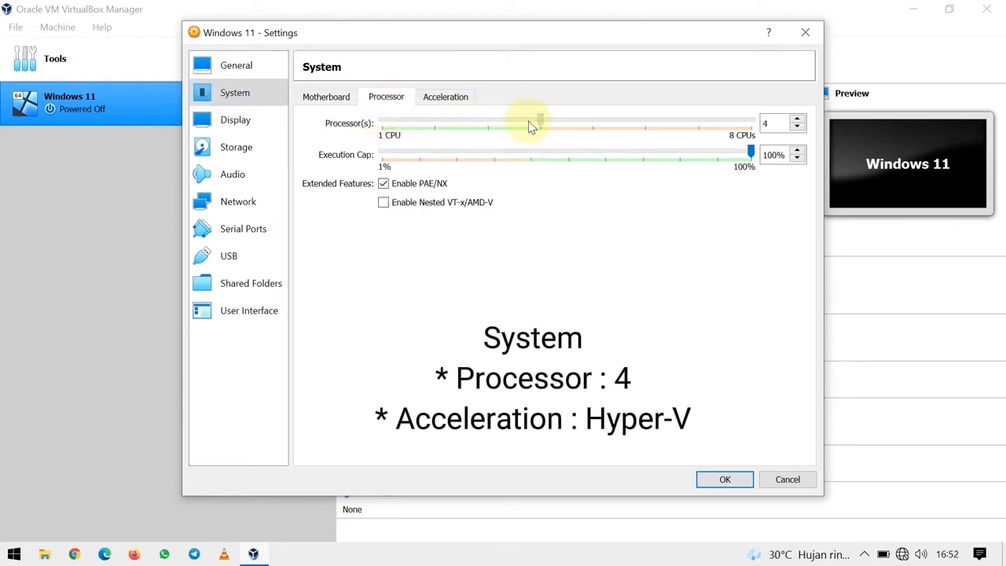
{"action": "left_click", "coordinate": [442, 97]}
{"action": "left_click", "coordinate": [430, 124]}
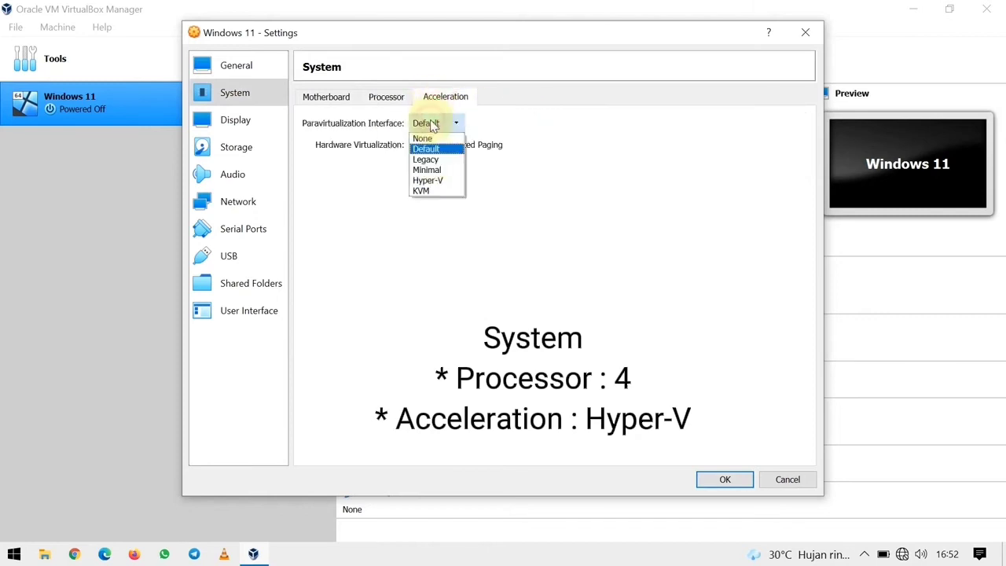
{"action": "left_click", "coordinate": [436, 182]}
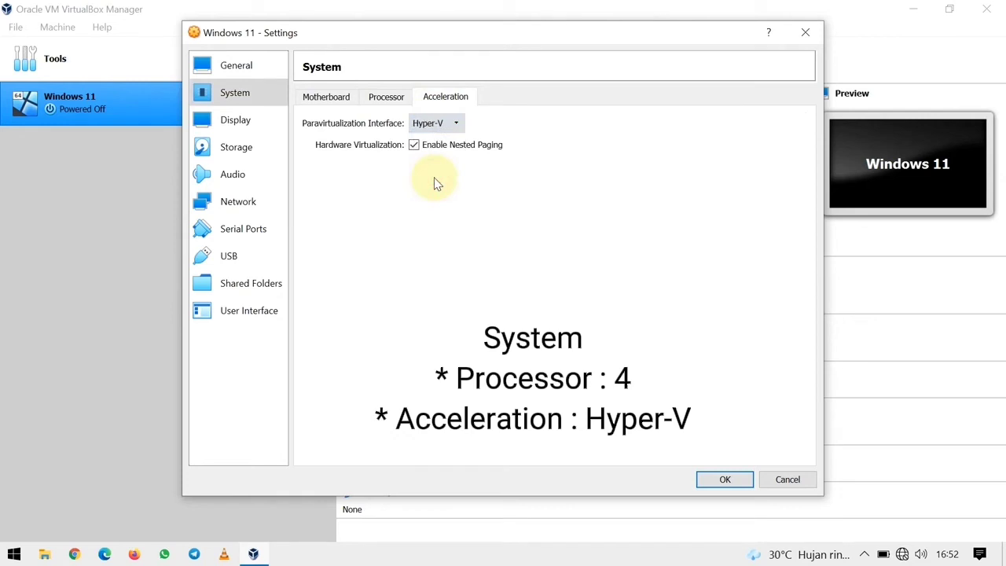
{"action": "left_click", "coordinate": [327, 102]}
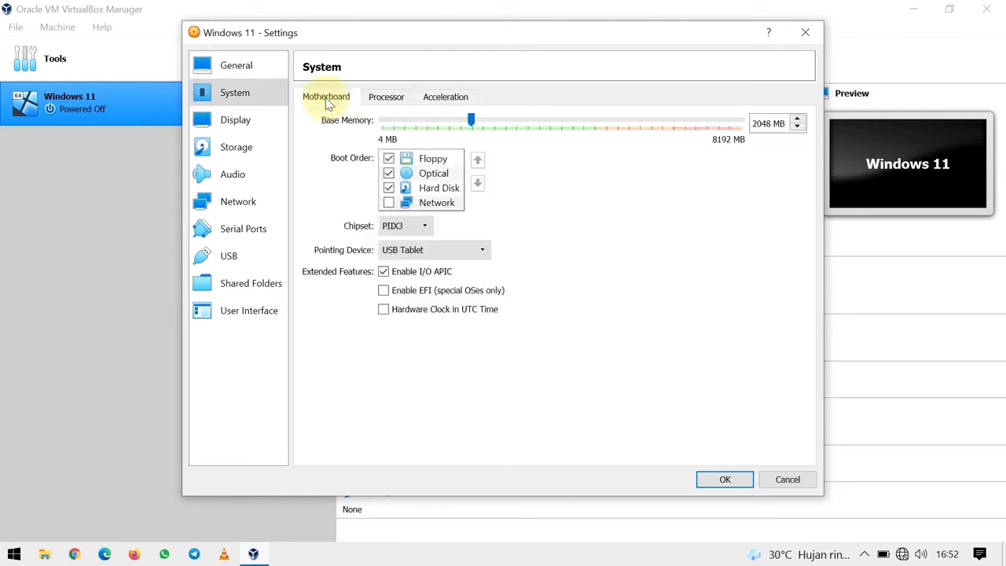
- Set the machine's video memory to 128 MB and enable 3D acceleration
{"action": "left_click", "coordinate": [236, 122]}
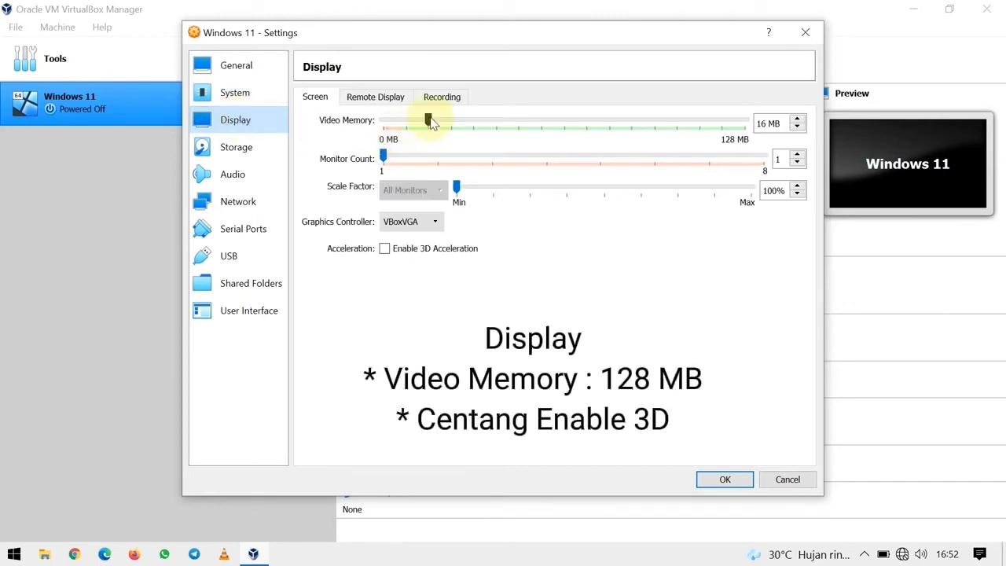
{"action": "left_click_drag", "start_coordinate": [426, 119], "coordinate": [744, 121]}
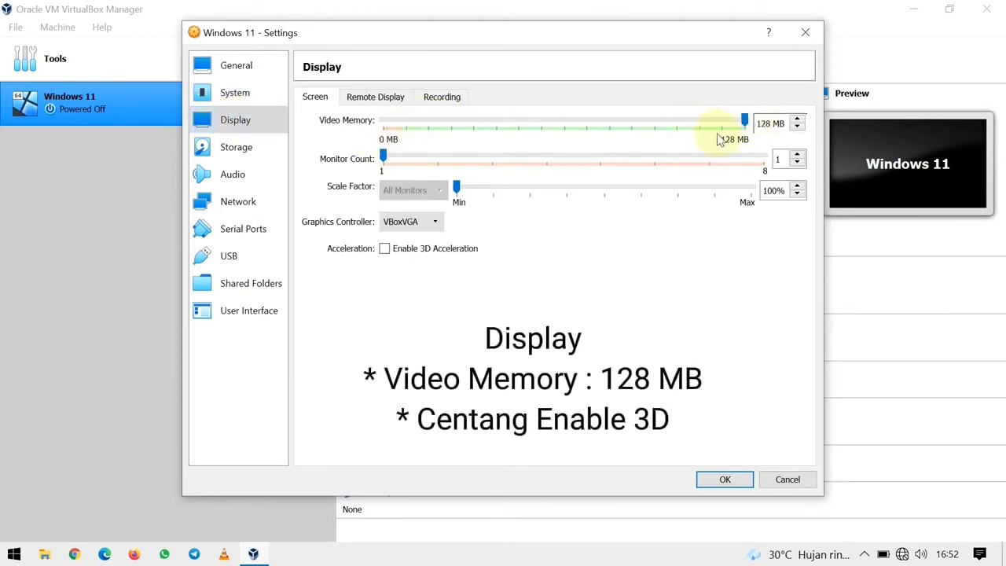
{"action": "left_click", "coordinate": [385, 250]}
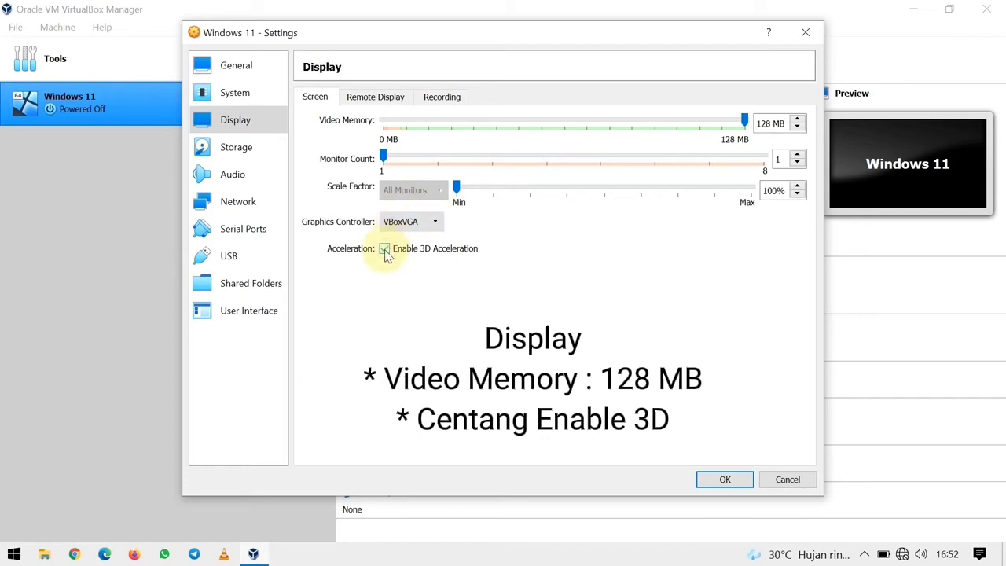
- Load the win11_nosware.com ISO into the machine's empty optical drive and save the settings
{"action": "left_click", "coordinate": [250, 151]}
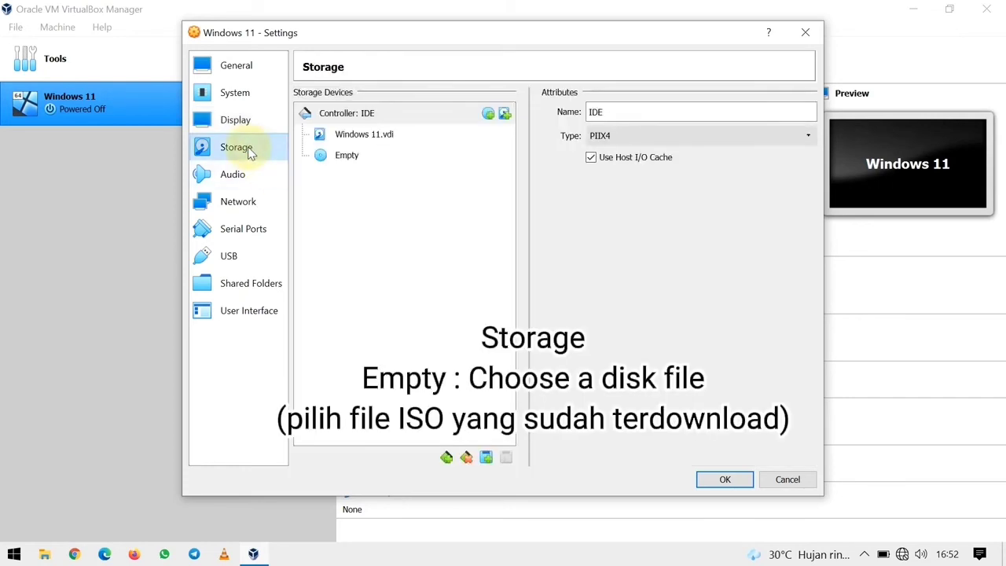
{"action": "left_click", "coordinate": [343, 156]}
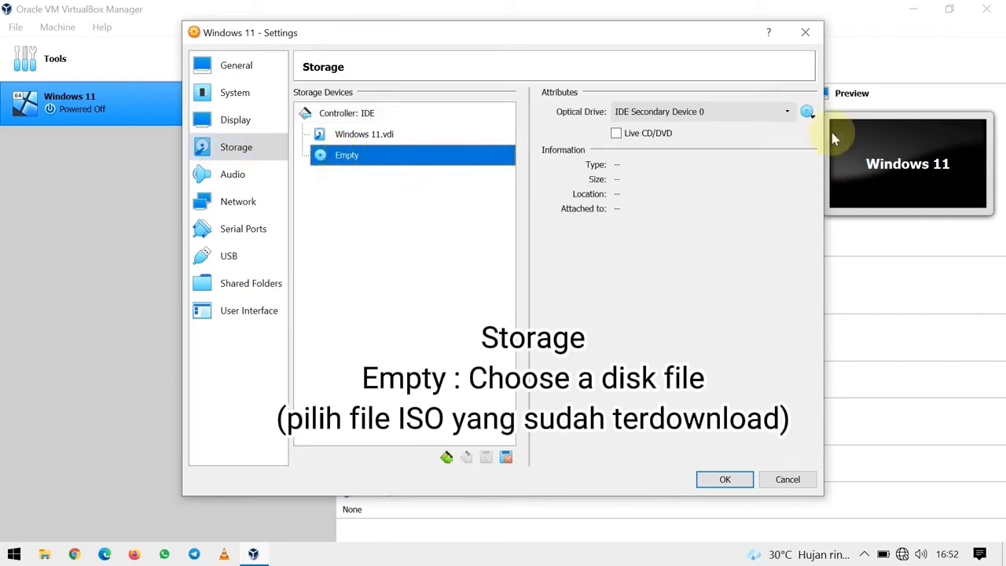
{"action": "left_click", "coordinate": [806, 112]}
{"action": "left_click", "coordinate": [828, 153]}
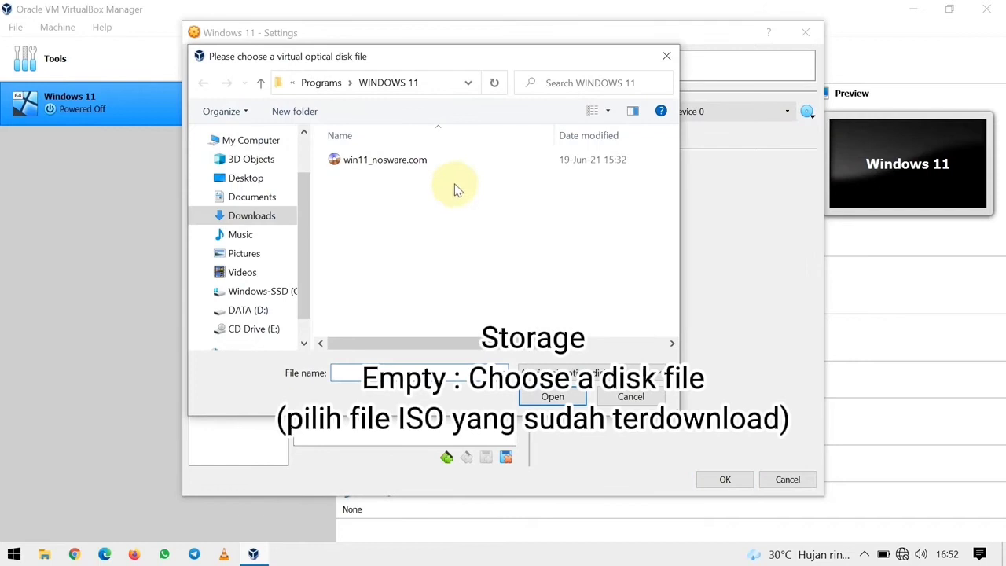
{"action": "left_click", "coordinate": [415, 160]}
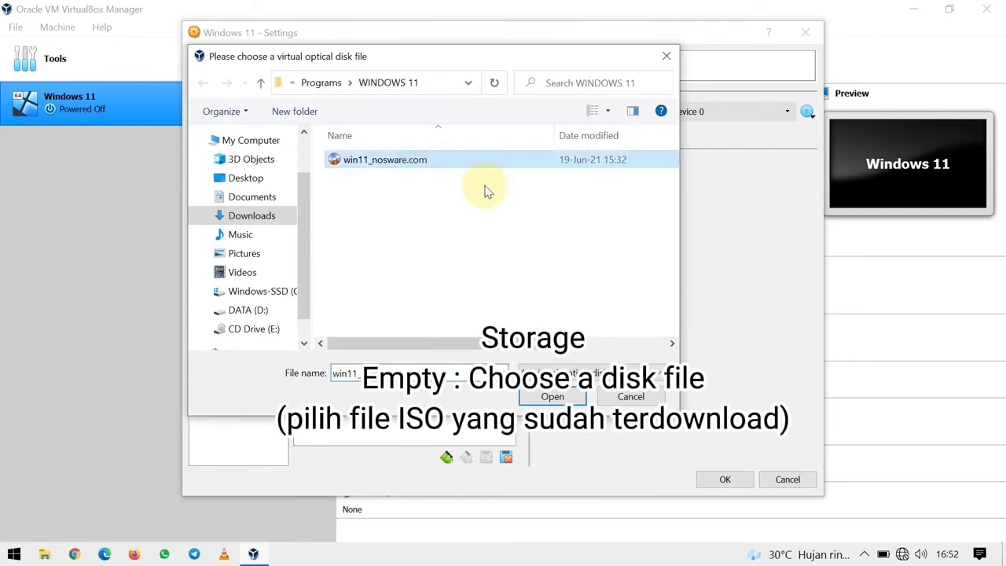
{"action": "left_click", "coordinate": [552, 396]}
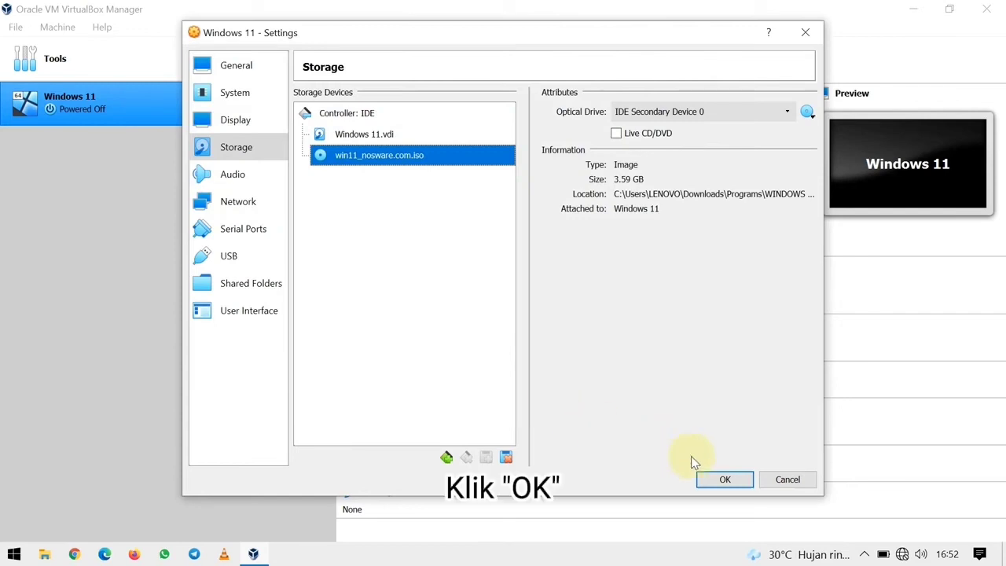
{"action": "left_click", "coordinate": [723, 479]}
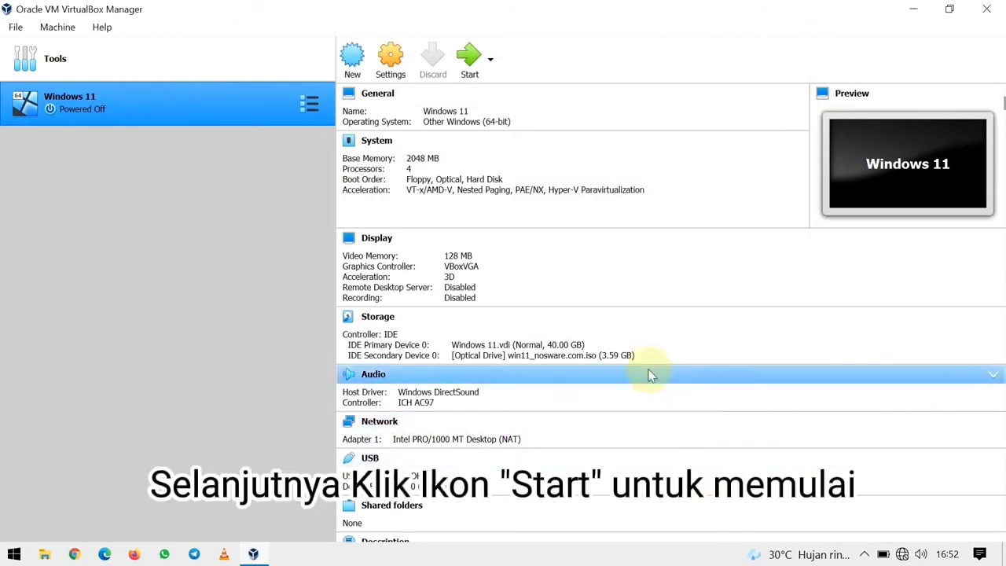
- Start the Windows 11 machine with win11_nosware.com.iso as the start-up disk and reposition its window
{"action": "left_click", "coordinate": [472, 71]}
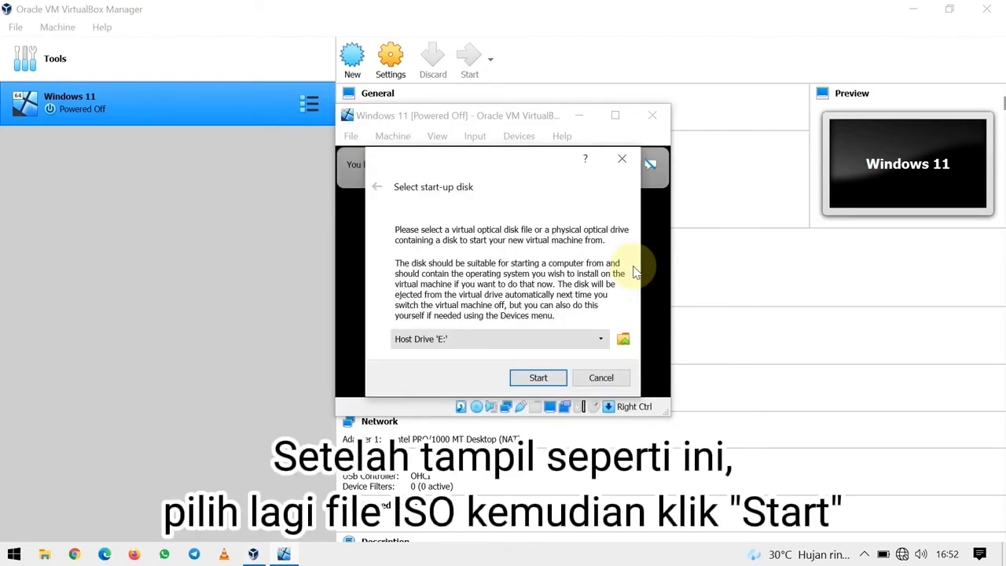
{"action": "left_click", "coordinate": [624, 339]}
{"action": "left_click", "coordinate": [491, 307]}
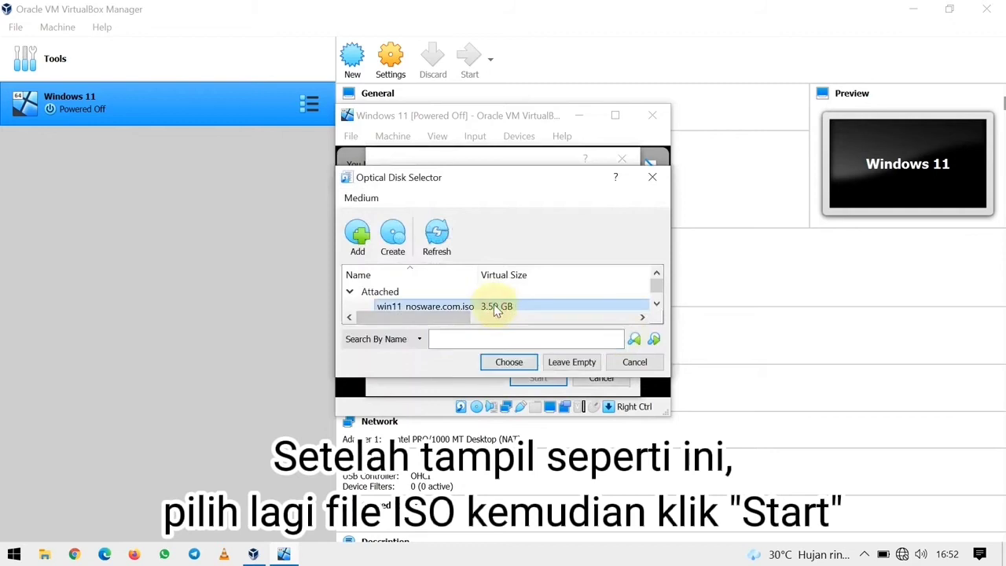
{"action": "left_click", "coordinate": [511, 362]}
{"action": "left_click", "coordinate": [536, 378]}
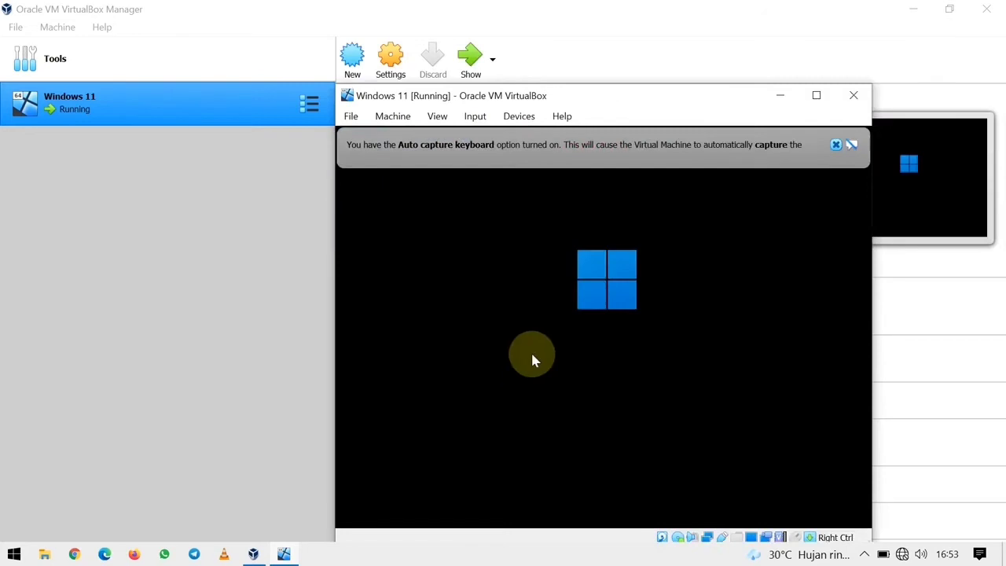
{"action": "left_click_drag", "start_coordinate": [505, 98], "coordinate": [447, 52]}
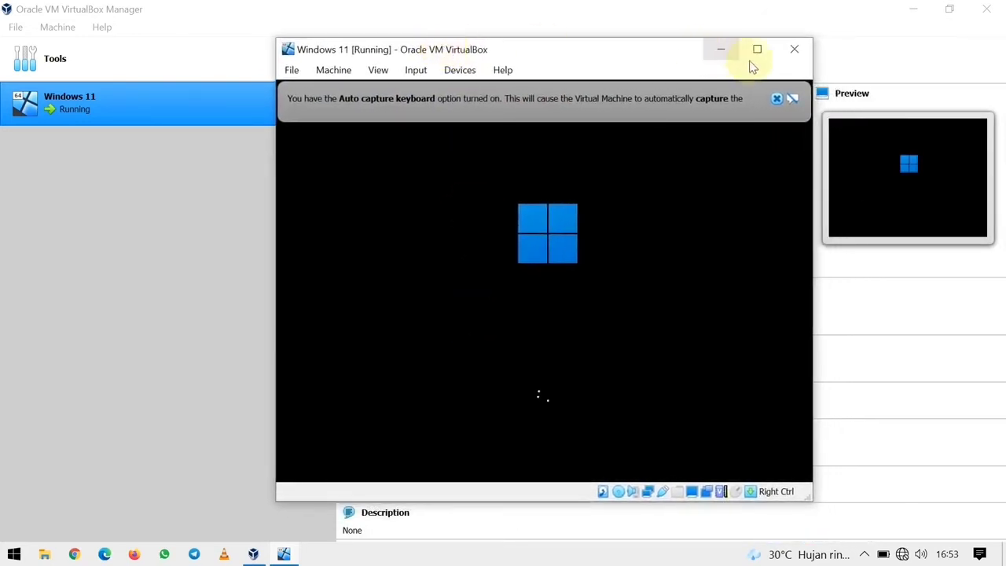
- Dismiss the notices and start installing Windows in English (United States) with the US keyboard, without a product key
{"action": "left_click", "coordinate": [775, 98]}
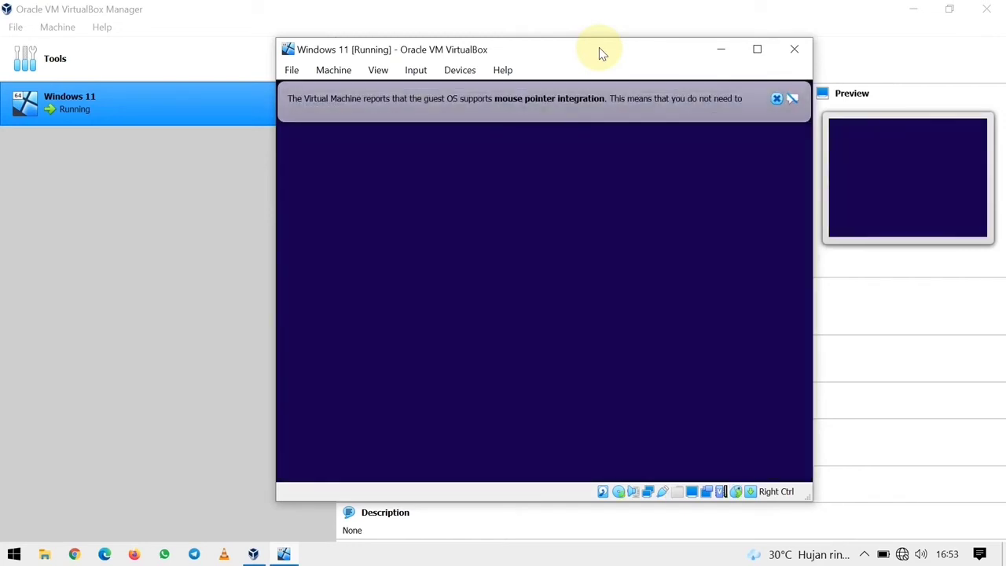
{"action": "left_click", "coordinate": [776, 100]}
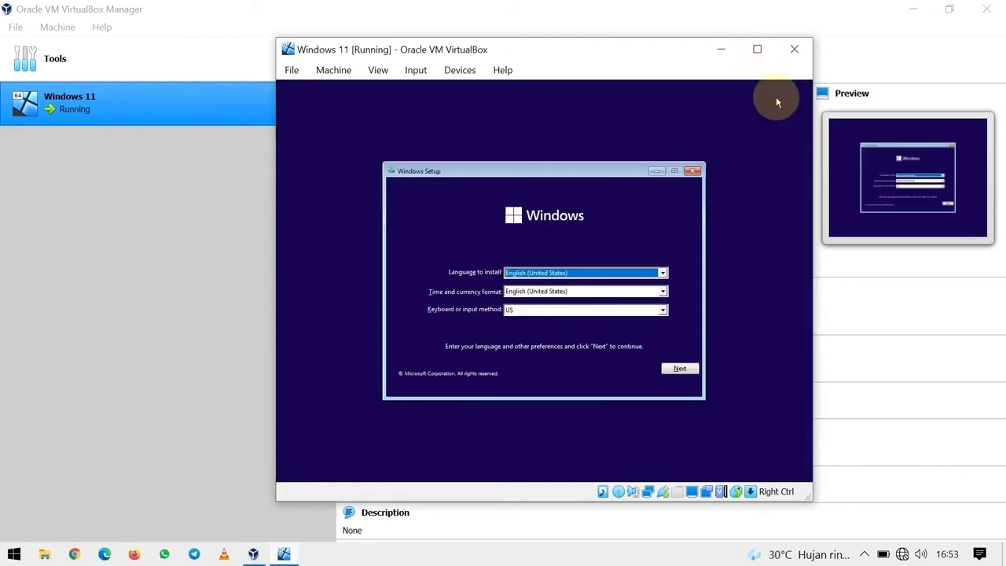
{"action": "left_click", "coordinate": [680, 369]}
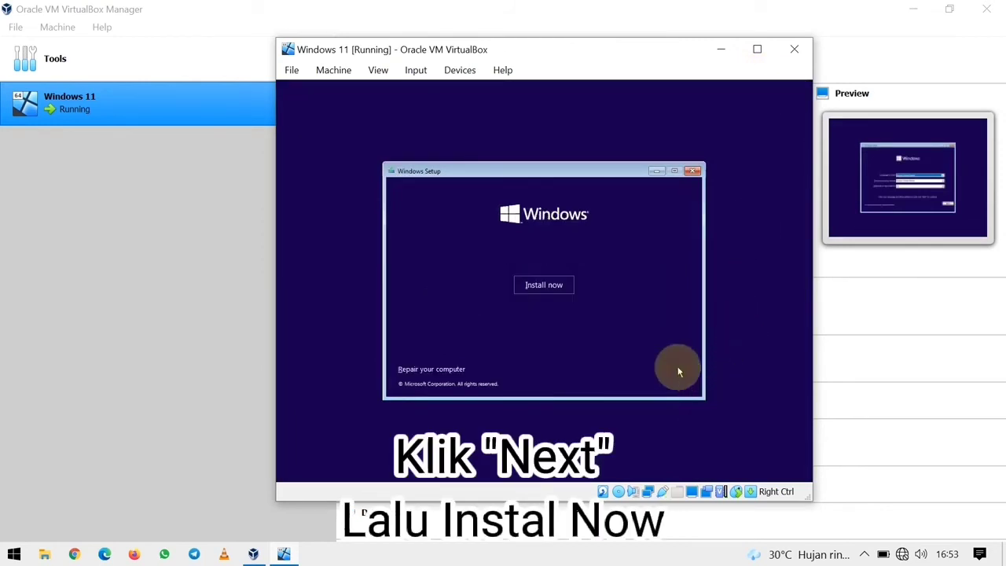
{"action": "left_click", "coordinate": [543, 285]}
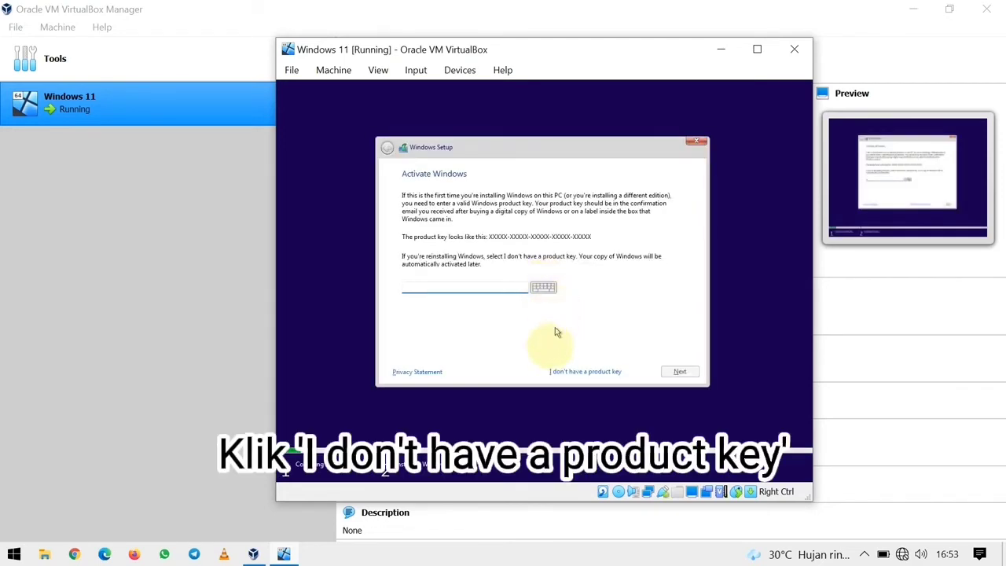
{"action": "left_click", "coordinate": [560, 374]}
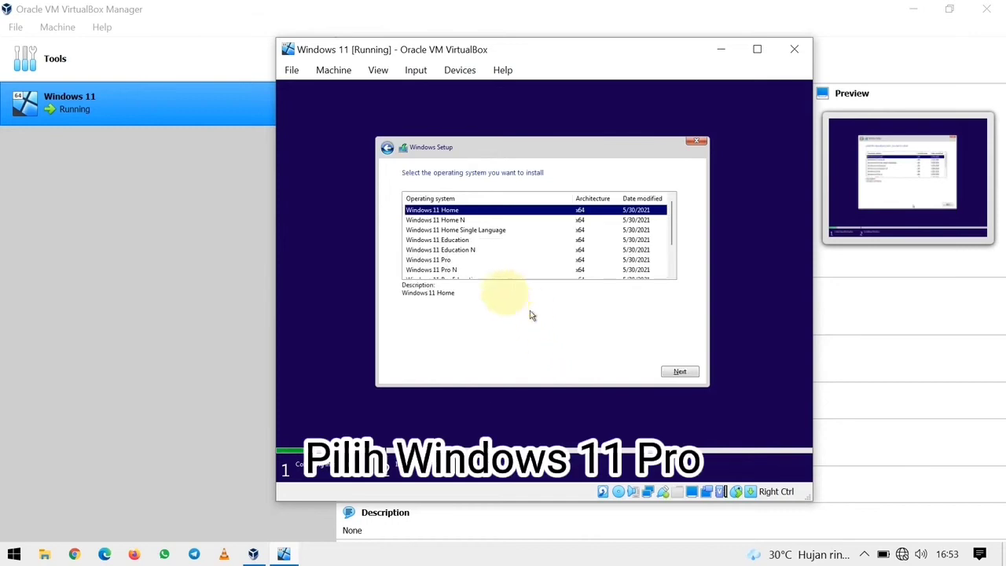
- Choose Windows 11 Pro as the operating system to install and accept the Microsoft Software License Terms
{"action": "left_click", "coordinate": [440, 261]}
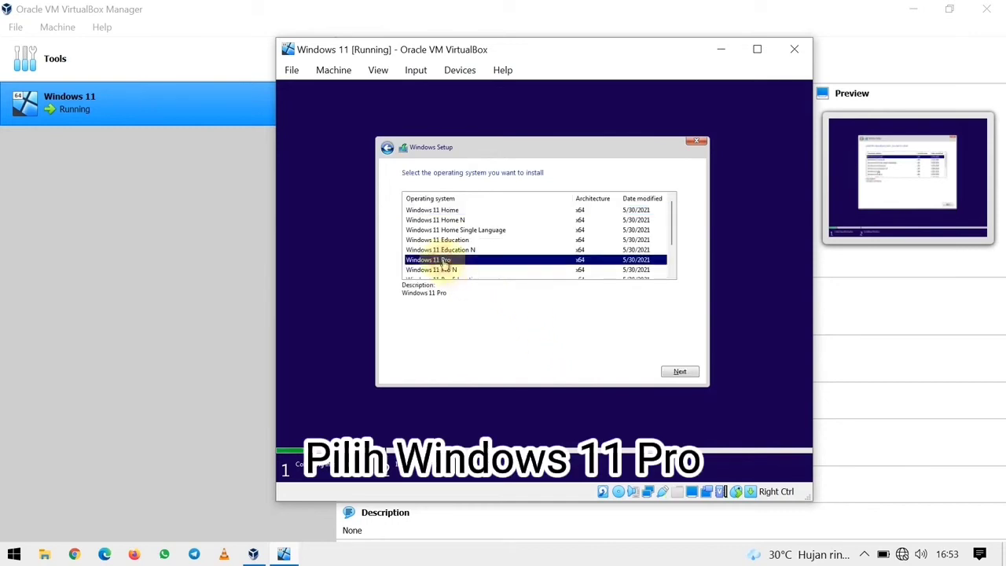
{"action": "left_click", "coordinate": [679, 372]}
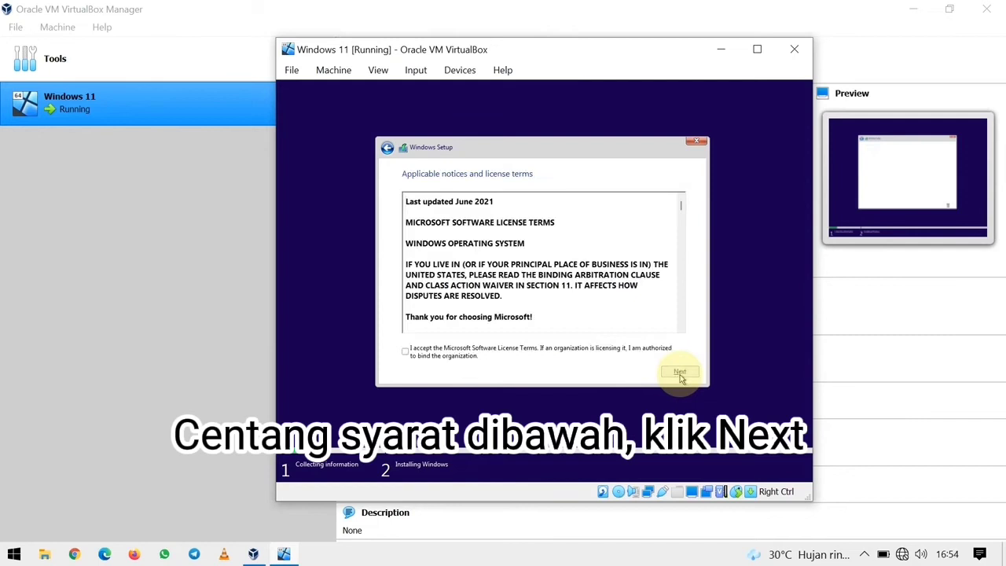
{"action": "left_click", "coordinate": [405, 352]}
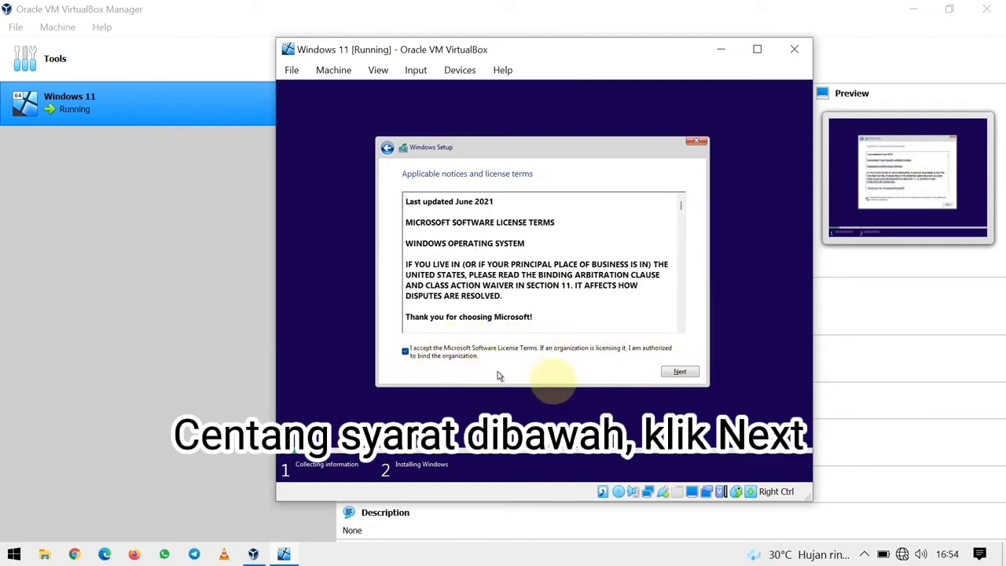
{"action": "left_click", "coordinate": [678, 372]}
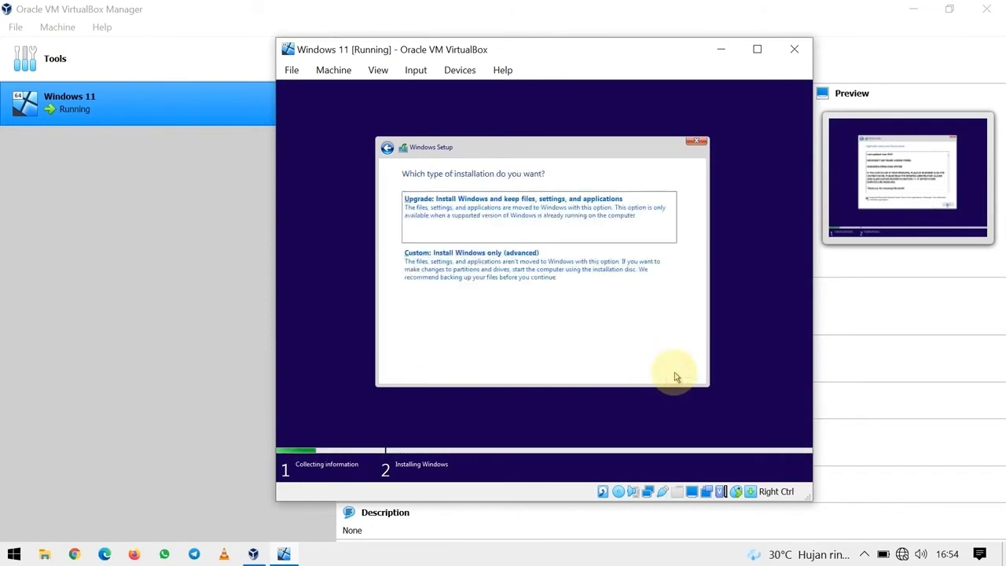
- Choose the custom installation and install Windows on a new partition created from all of Drive 0's unallocated space
{"action": "left_click", "coordinate": [522, 263]}
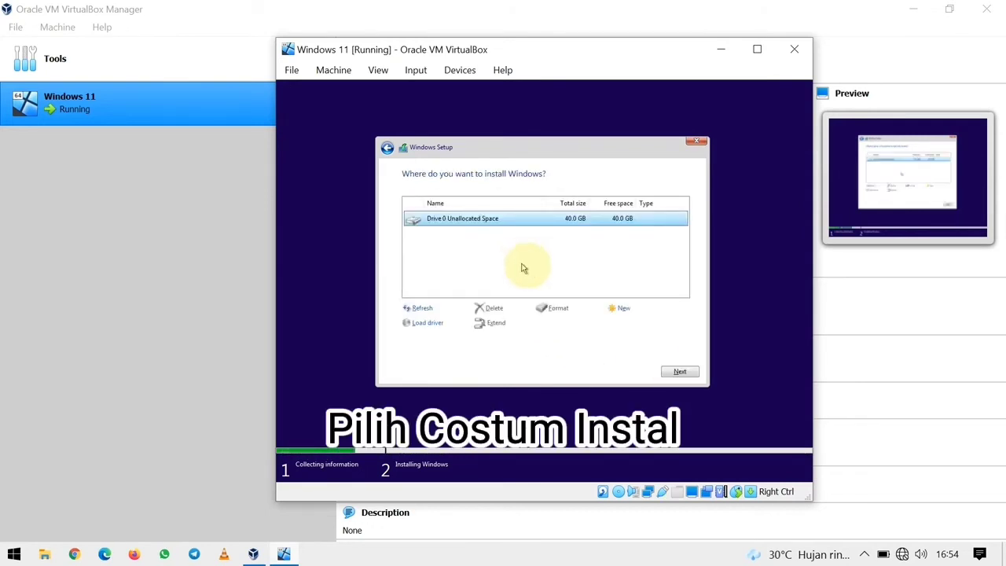
{"action": "left_click", "coordinate": [625, 308]}
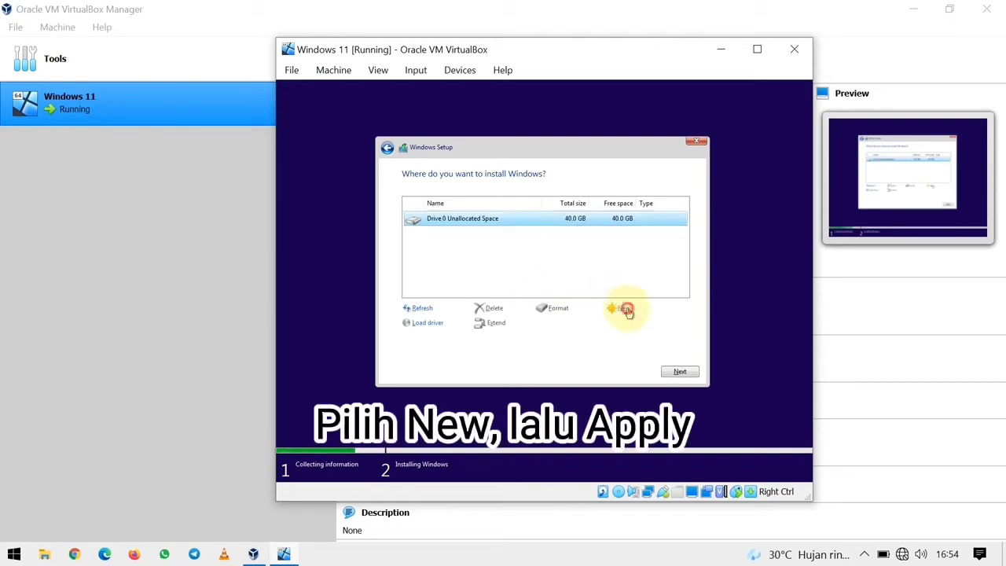
{"action": "left_click", "coordinate": [640, 322]}
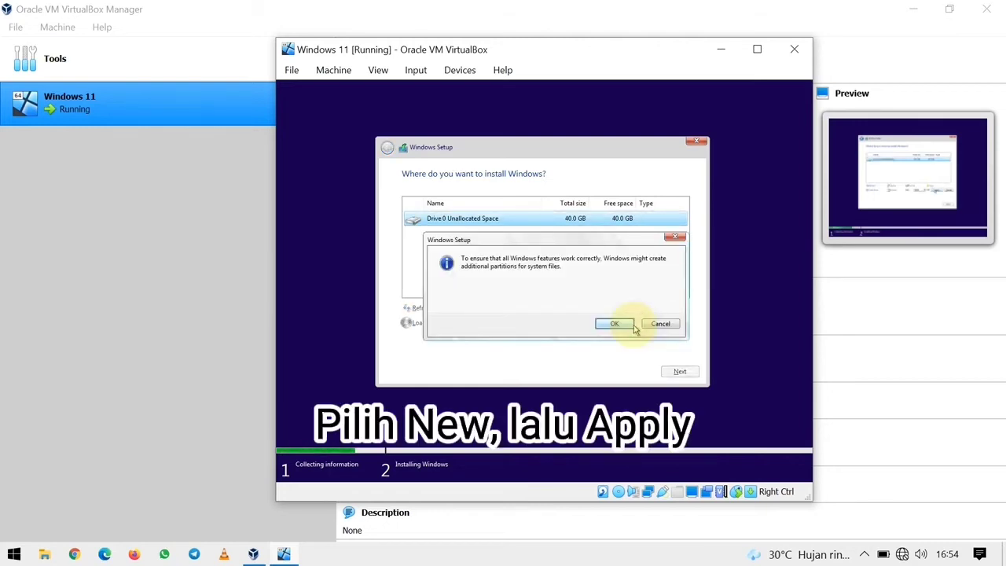
{"action": "left_click", "coordinate": [604, 325]}
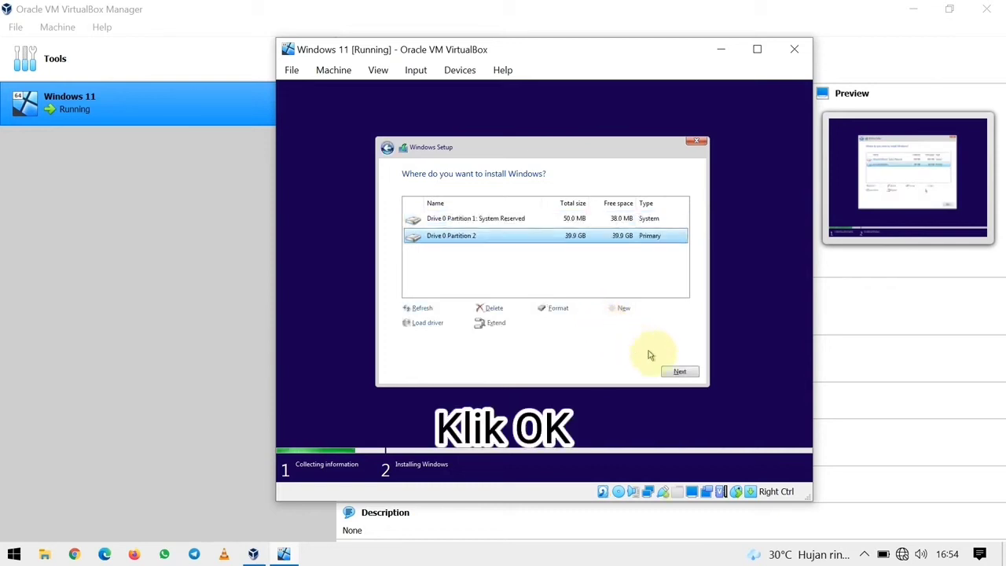
{"action": "left_click", "coordinate": [680, 371]}
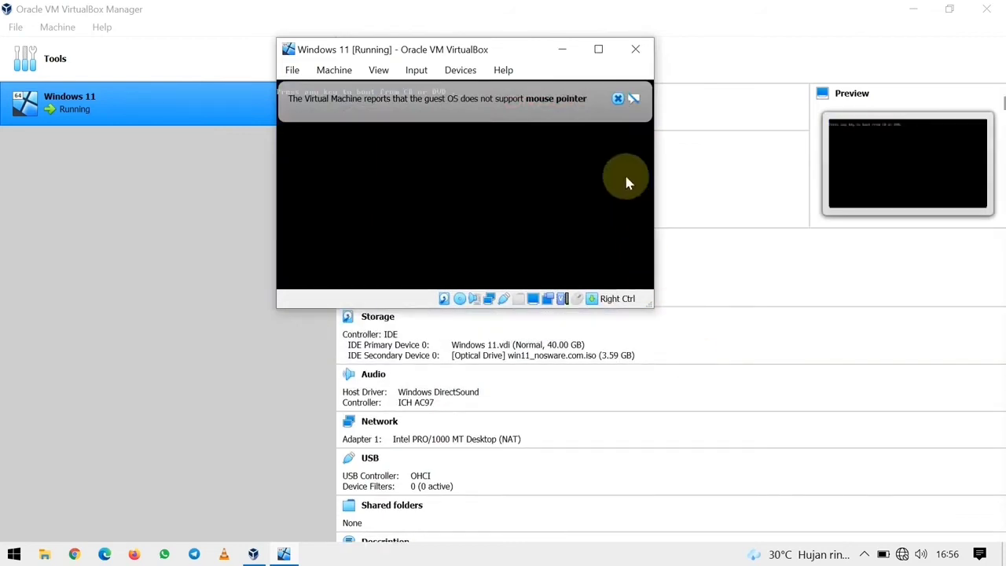
- Dismiss the mouse pointer integration notices while the virtual machine restarts during installation
{"action": "left_click", "coordinate": [617, 98]}
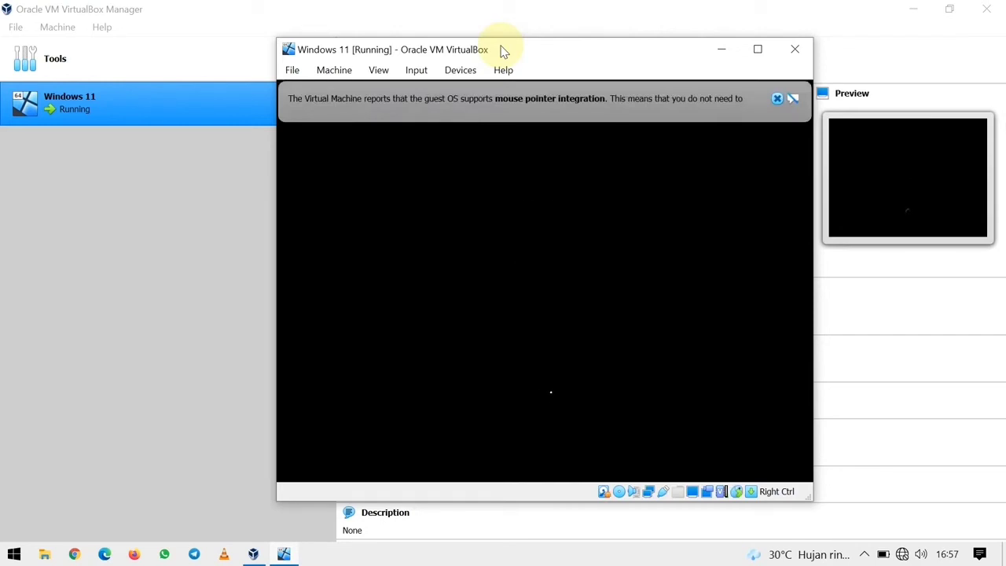
{"action": "left_click", "coordinate": [776, 98]}
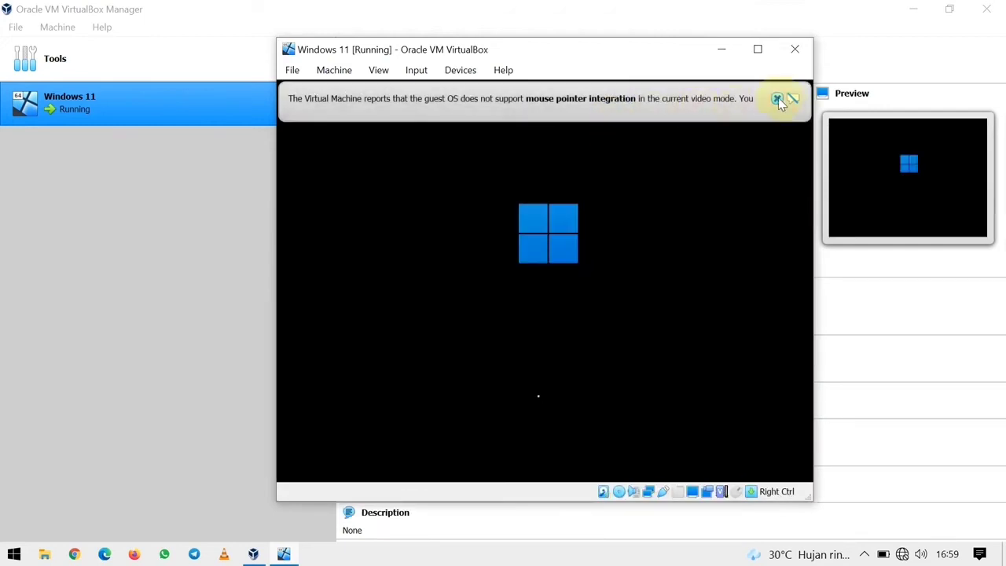
{"action": "left_click", "coordinate": [777, 98]}
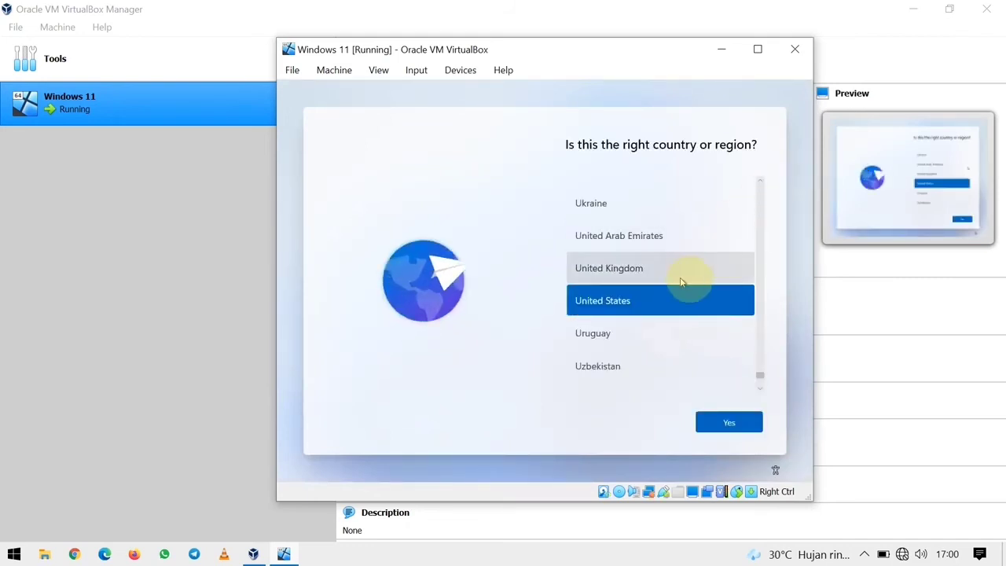
- Set Indonesia as the country or region in the Windows 11 setup
{"action": "scroll", "coordinate": [680, 286], "scroll_direction": "up", "scroll_amount": 10}
{"action": "scroll", "coordinate": [680, 294], "scroll_direction": "up", "scroll_amount": 12}
{"action": "scroll", "coordinate": [680, 292], "scroll_direction": "up", "scroll_amount": 12}
{"action": "scroll", "coordinate": [598, 259], "scroll_direction": "up", "scroll_amount": 10}
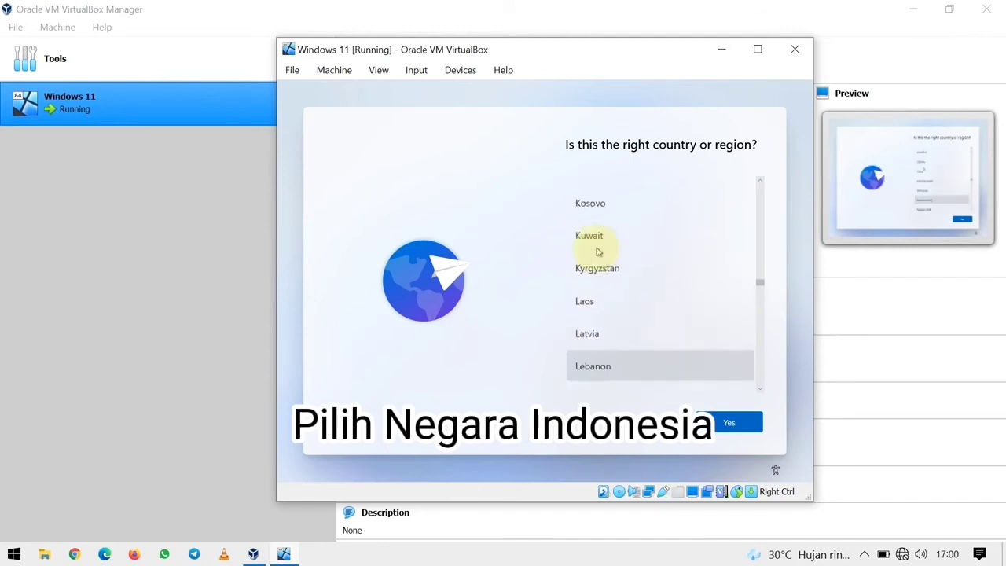
{"action": "scroll", "coordinate": [599, 252], "scroll_direction": "up", "scroll_amount": 5}
{"action": "left_click", "coordinate": [615, 239]}
{"action": "left_click", "coordinate": [615, 240]}
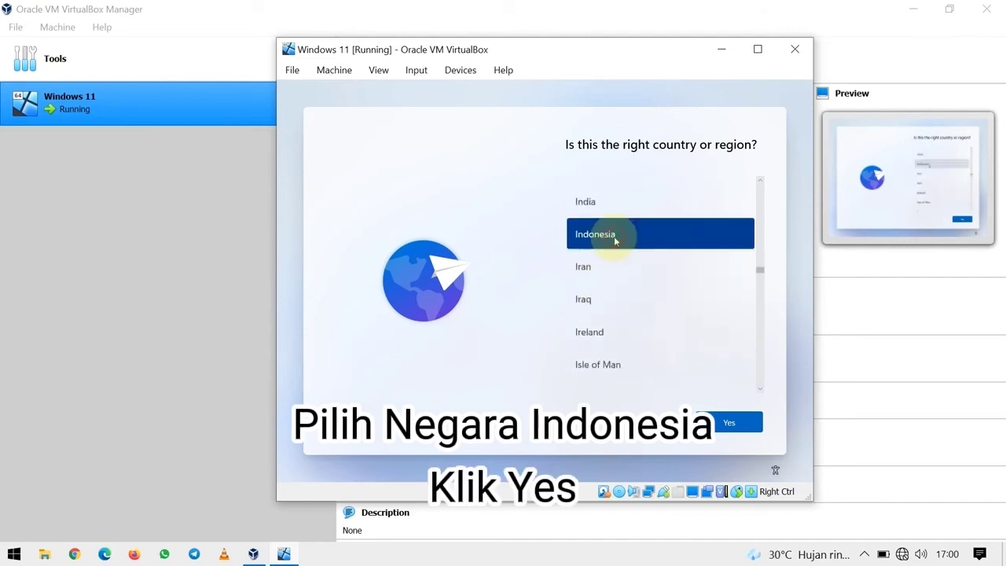
{"action": "left_click", "coordinate": [727, 425]}
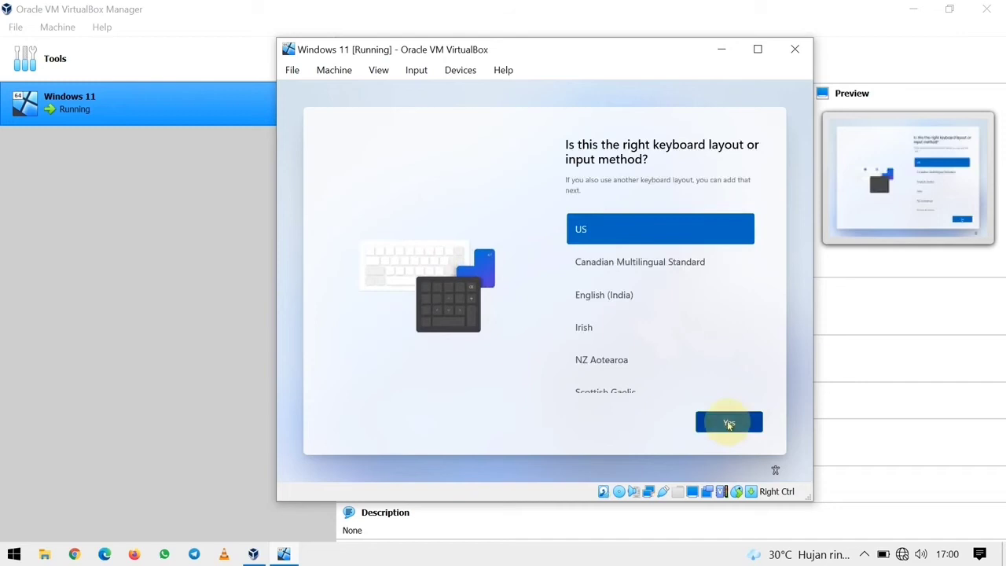
- Accept the US keyboard layout without a second one and continue with limited setup without internet
{"action": "left_click", "coordinate": [728, 423]}
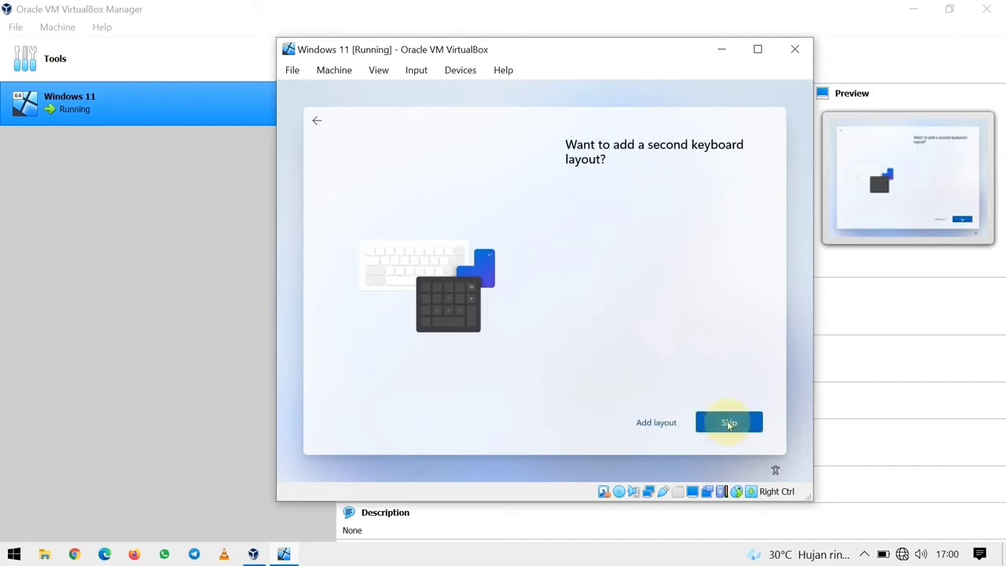
{"action": "left_click", "coordinate": [729, 423]}
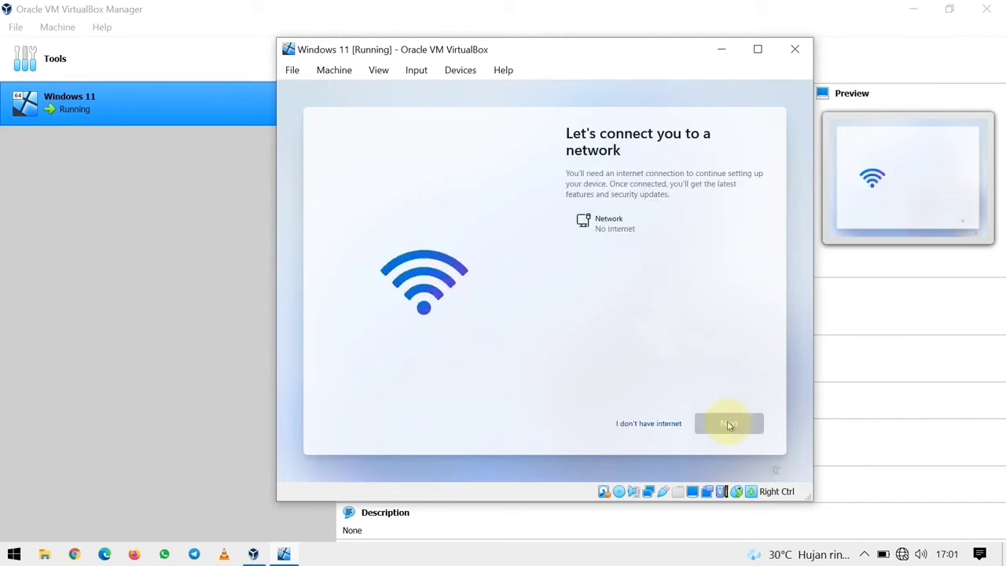
{"action": "left_click", "coordinate": [648, 424]}
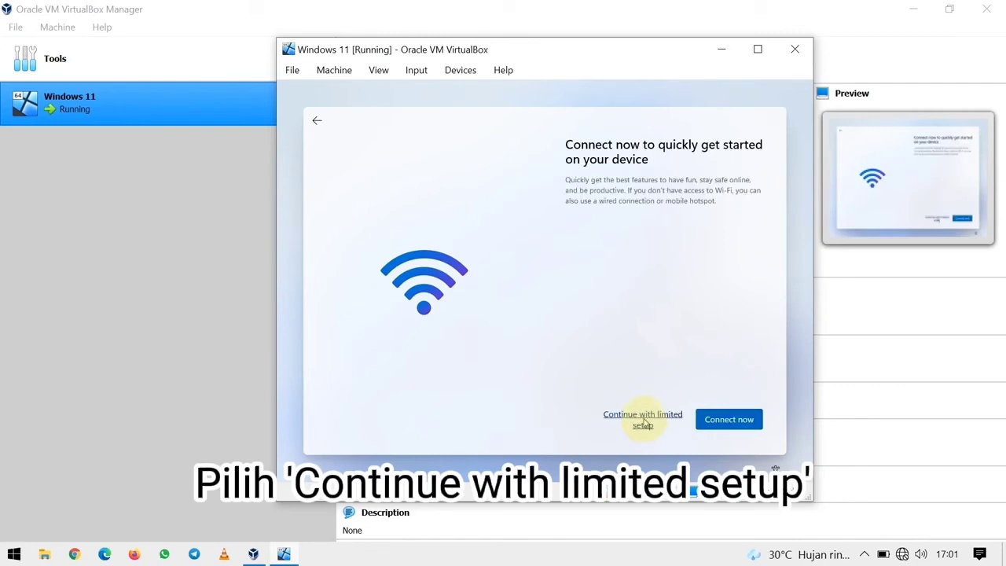
{"action": "left_click", "coordinate": [642, 424]}
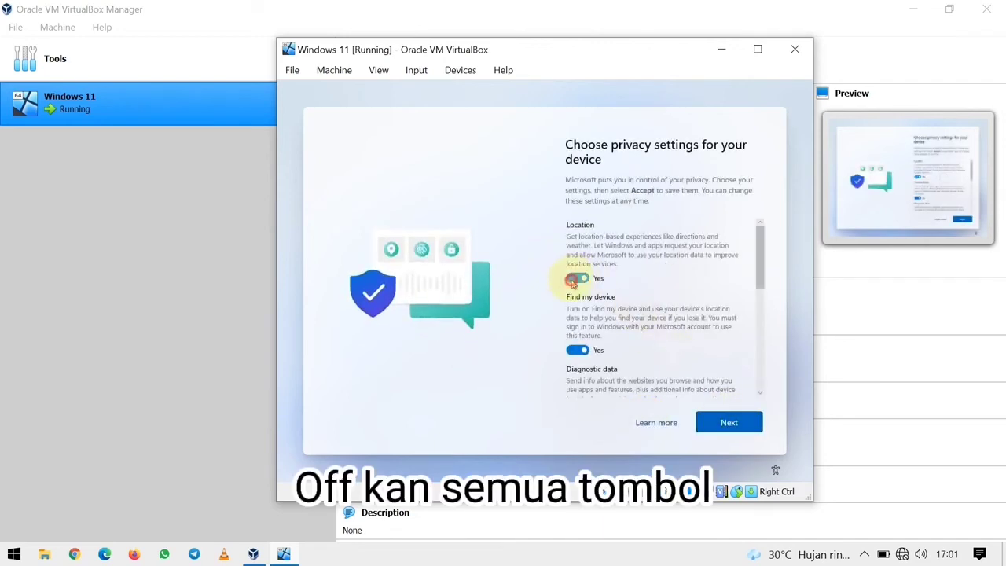
- Turn off all privacy settings, including location, find my device, inking & typing and advertising ID, limit diagnostic data to required only, and accept
{"action": "left_click", "coordinate": [573, 280]}
{"action": "left_click", "coordinate": [576, 341]}
{"action": "scroll", "coordinate": [574, 361], "scroll_direction": "down", "scroll_amount": 1}
{"action": "left_click", "coordinate": [572, 379]}
{"action": "scroll", "coordinate": [573, 382], "scroll_direction": "down", "scroll_amount": 2}
{"action": "left_click", "coordinate": [574, 386]}
{"action": "scroll", "coordinate": [574, 385], "scroll_direction": "down", "scroll_amount": 4}
{"action": "left_click", "coordinate": [575, 352]}
{"action": "scroll", "coordinate": [575, 353], "scroll_direction": "down", "scroll_amount": 2}
{"action": "left_click", "coordinate": [577, 340]}
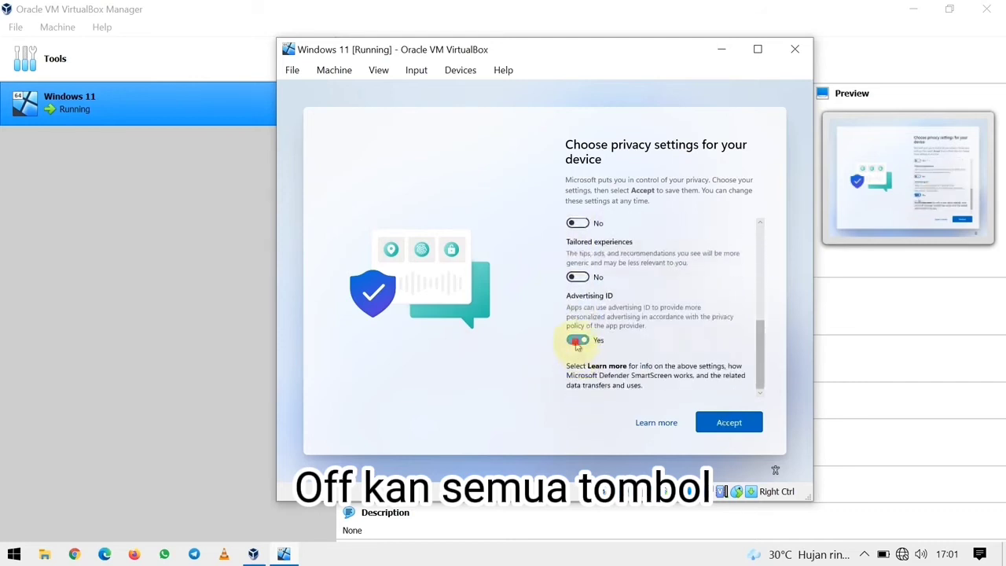
{"action": "scroll", "coordinate": [599, 359], "scroll_direction": "up", "scroll_amount": 6}
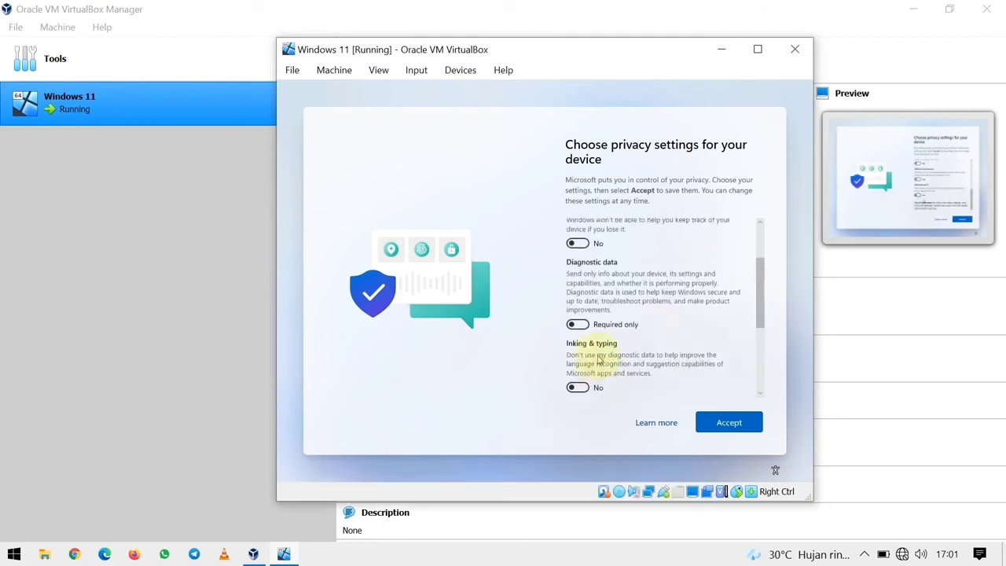
{"action": "scroll", "coordinate": [599, 359], "scroll_direction": "up", "scroll_amount": 2}
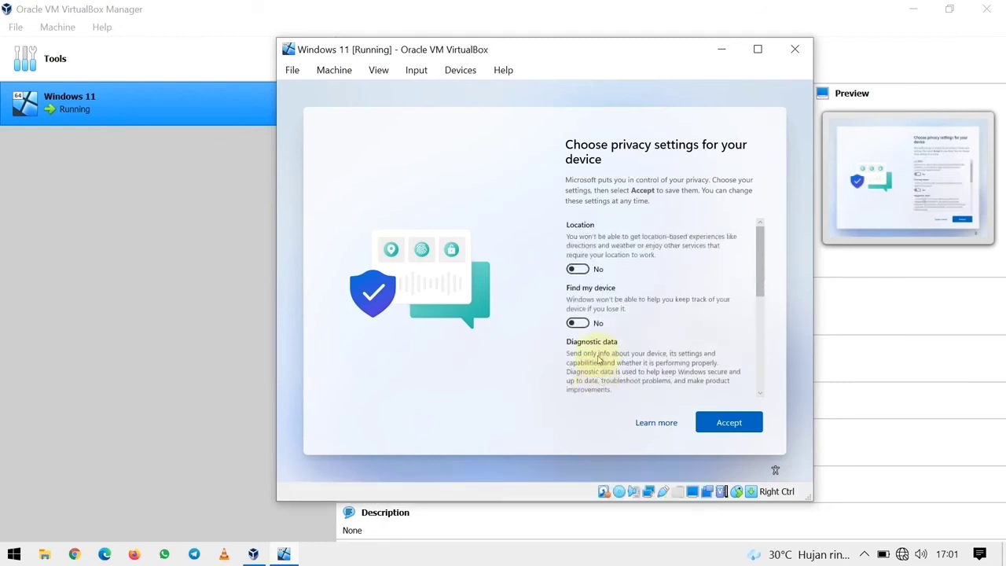
{"action": "left_click", "coordinate": [729, 424]}
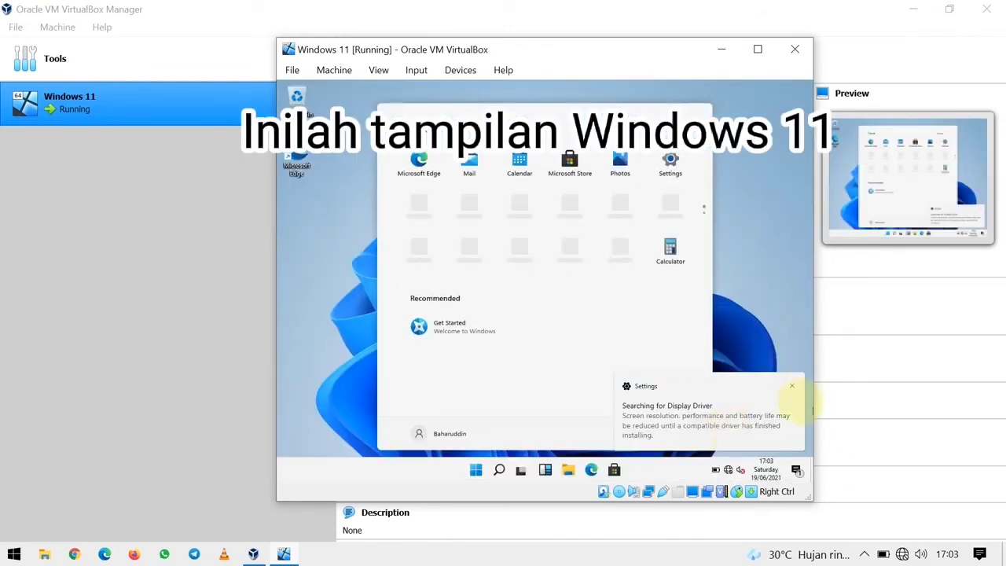
- Dismiss the display driver notification and toggle the Start menu to view the new Windows 11 desktop
{"action": "left_click", "coordinate": [792, 388]}
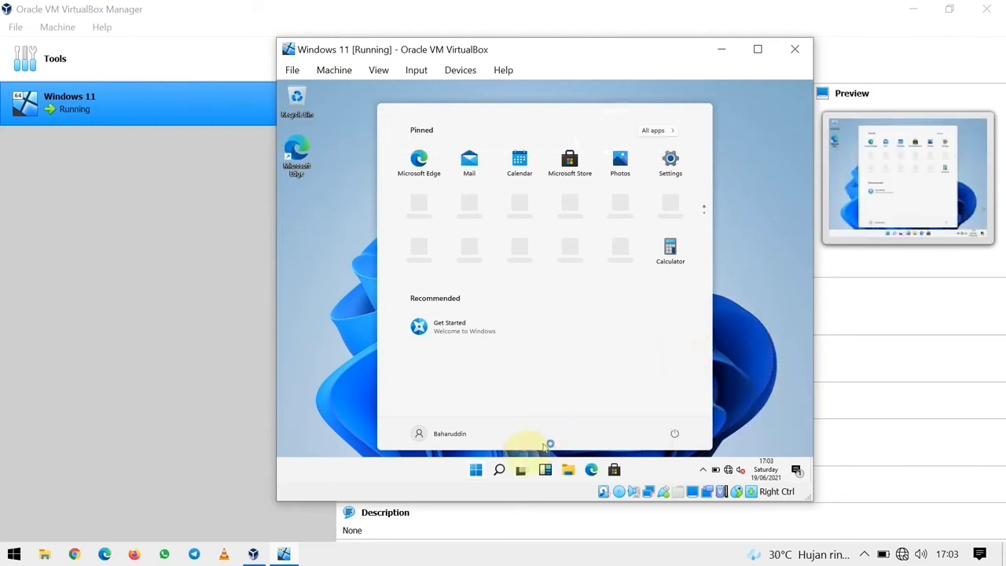
{"action": "left_click", "coordinate": [477, 471]}
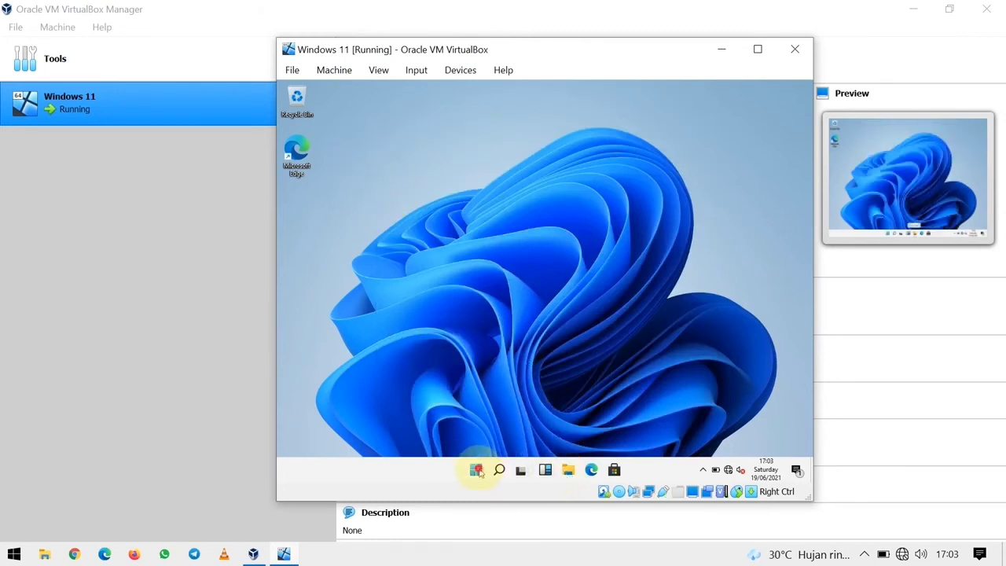
{"action": "left_click", "coordinate": [476, 471]}
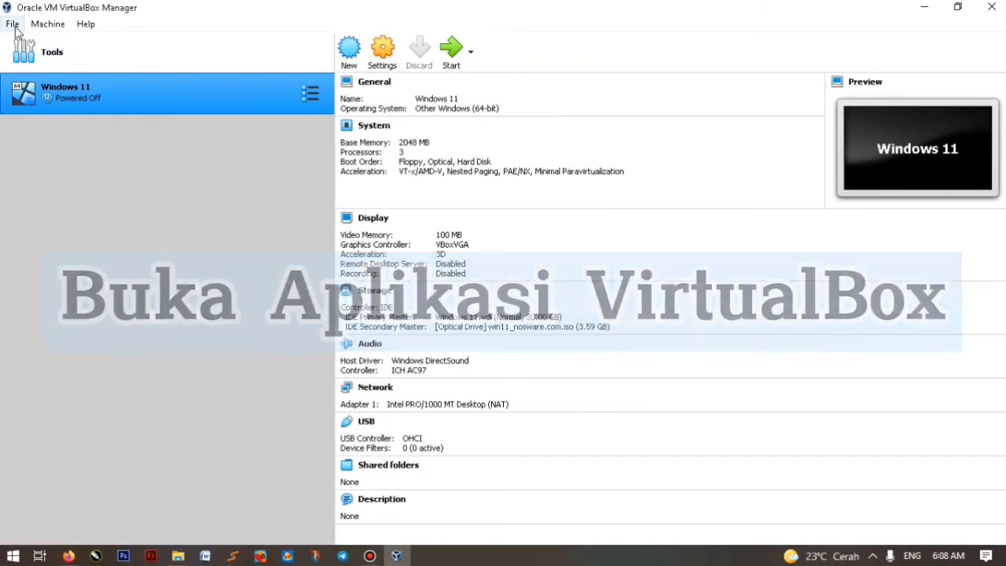
- Start importing a virtual appliance, choose kali-linux-2022.1-virtualbox-amd64.ova from Downloads as the source file, and continue to the appliance settings
{"action": "left_click", "coordinate": [13, 25]}
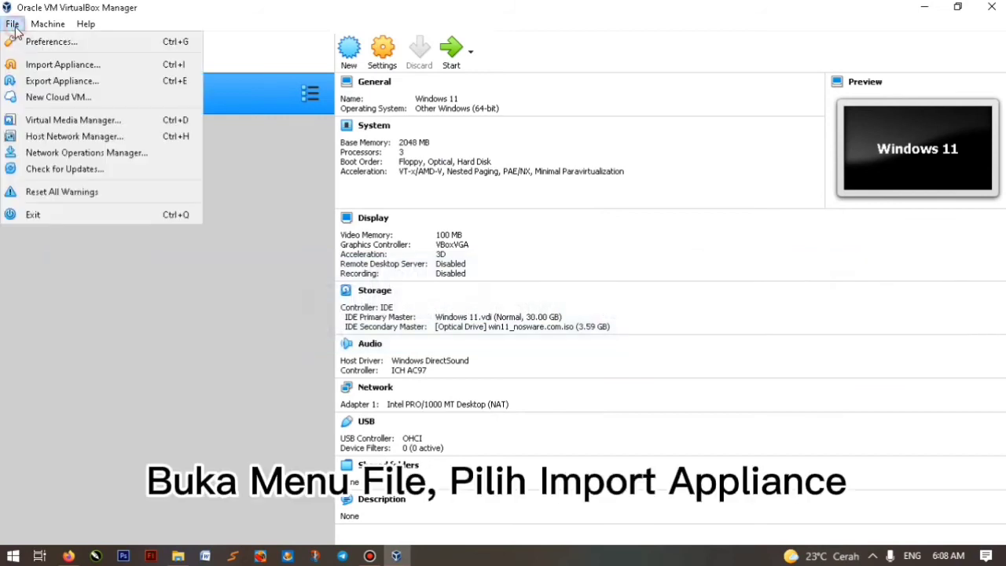
{"action": "left_click", "coordinate": [31, 65]}
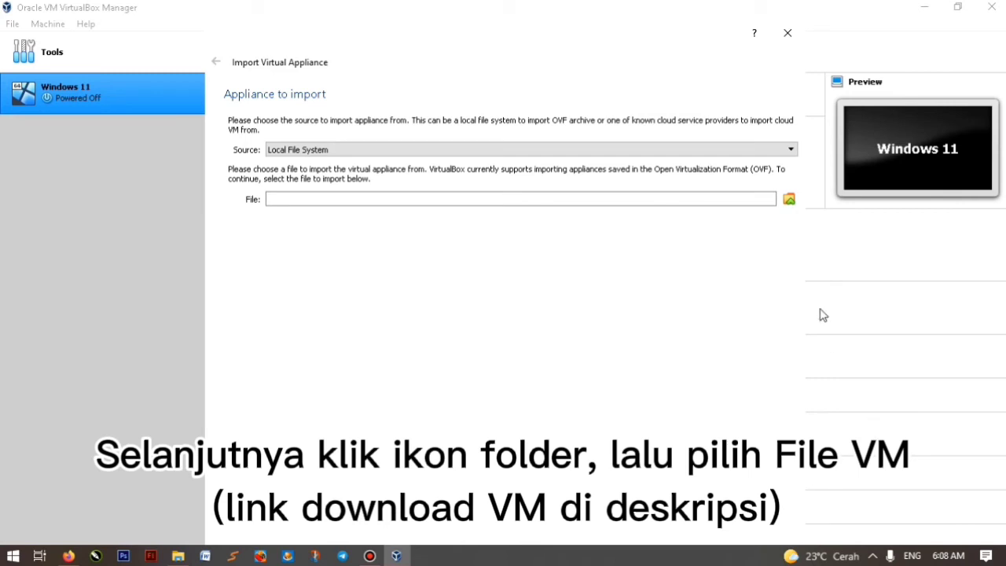
{"action": "left_click", "coordinate": [789, 201]}
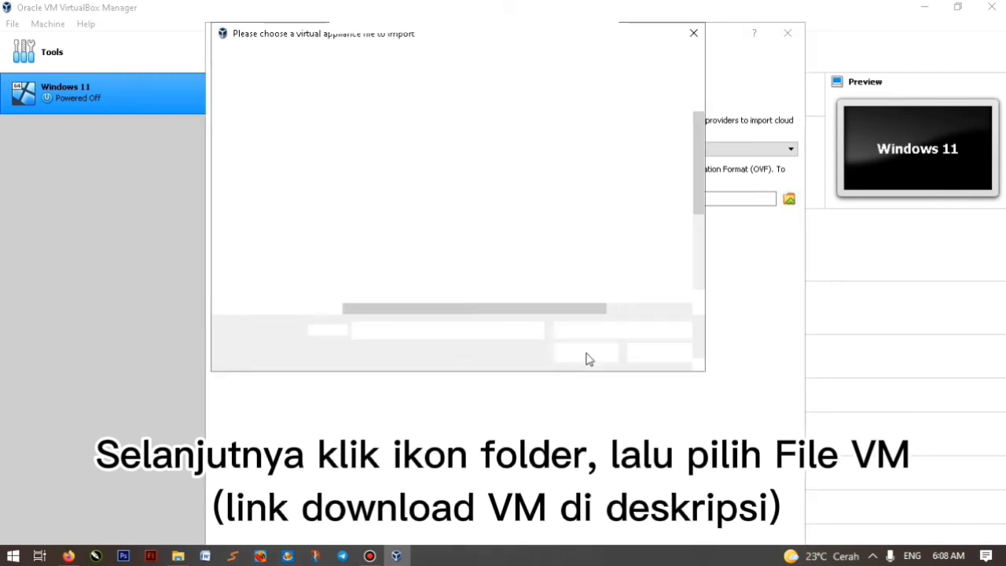
{"action": "scroll", "coordinate": [287, 179], "scroll_direction": "up", "scroll_amount": 3}
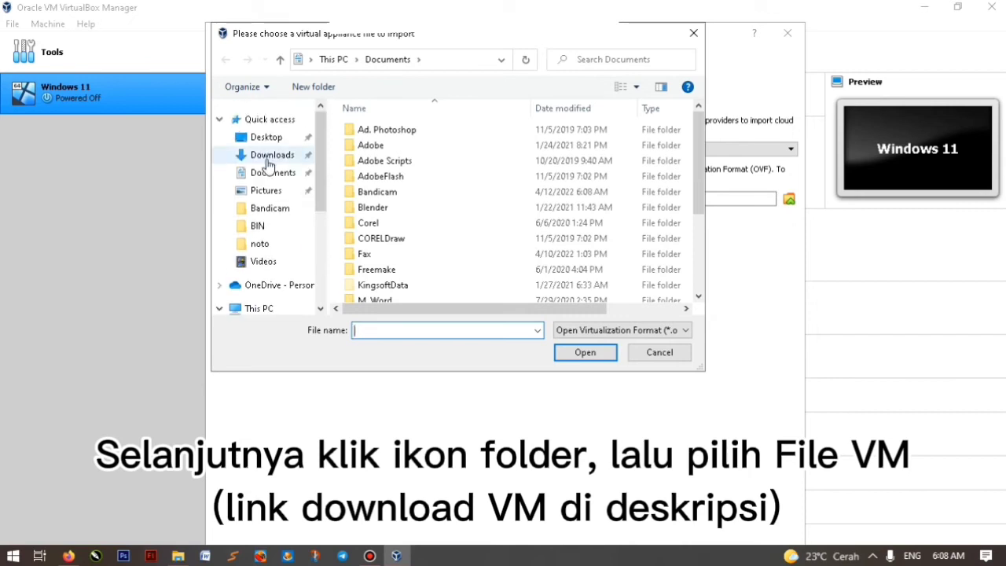
{"action": "left_click", "coordinate": [268, 160]}
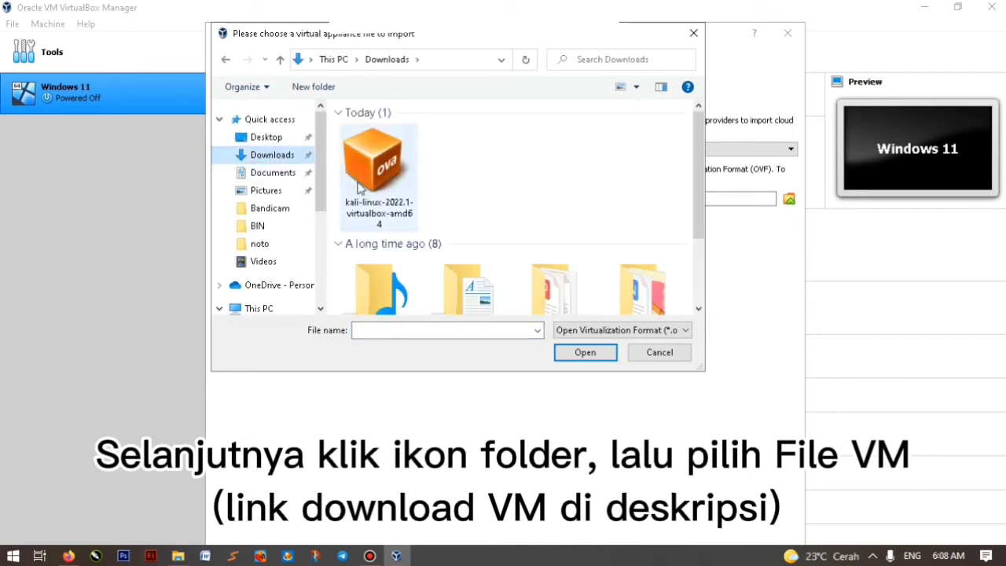
{"action": "left_click", "coordinate": [363, 186]}
{"action": "left_click", "coordinate": [580, 353]}
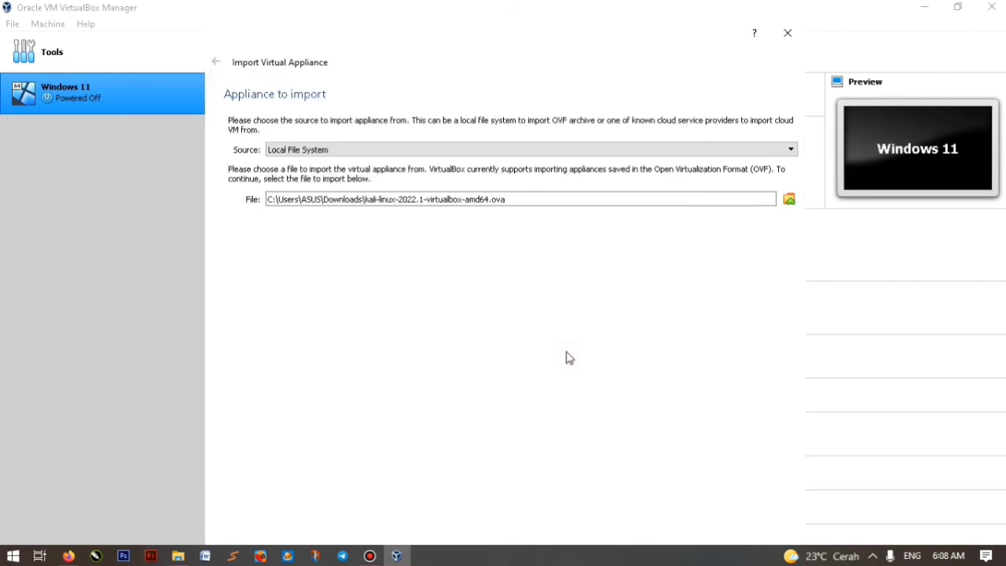
{"action": "left_click_drag", "start_coordinate": [491, 39], "coordinate": [474, 9]}
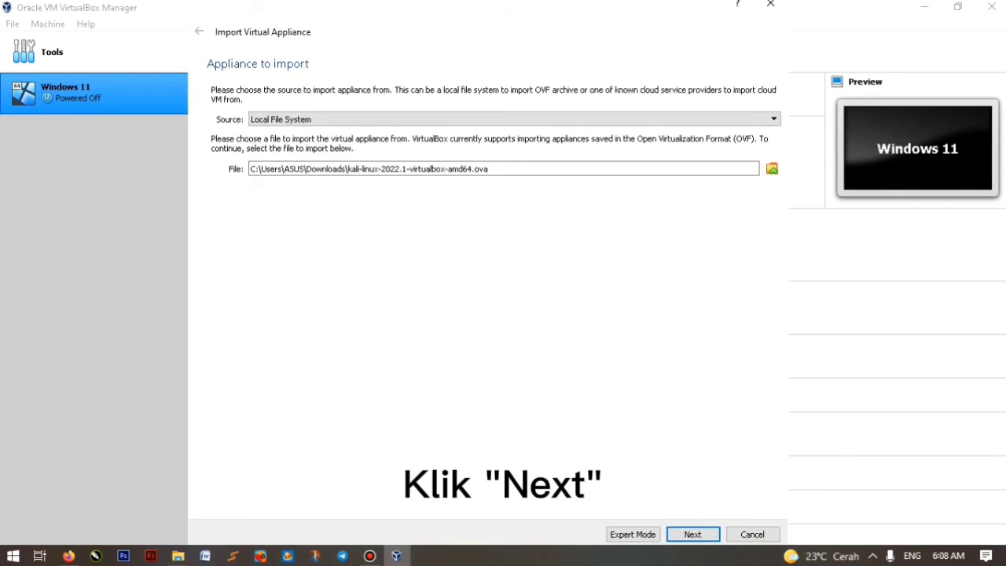
{"action": "left_click", "coordinate": [691, 534]}
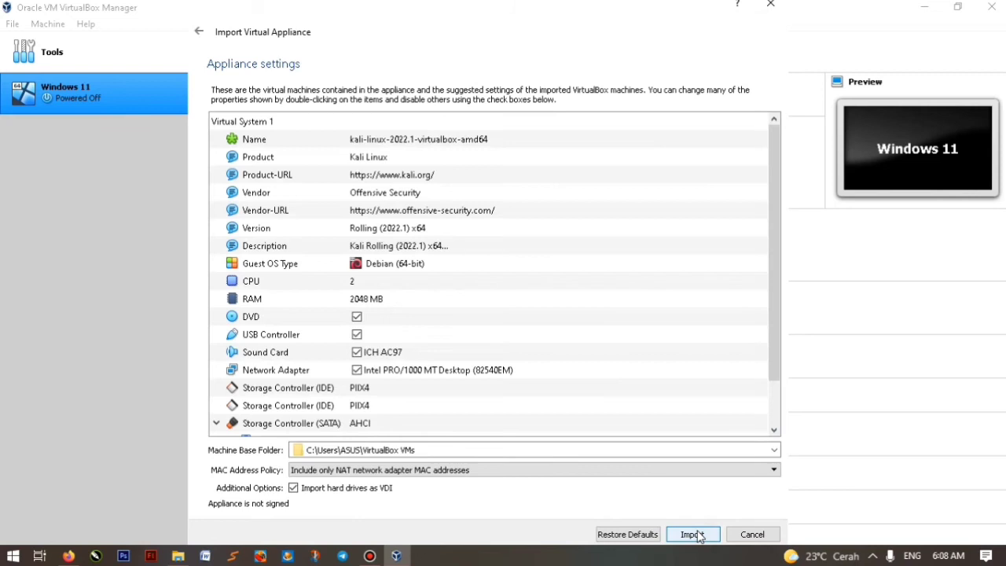
- Rename the virtual system being imported to Kali Linux
{"action": "double_click", "coordinate": [492, 139]}
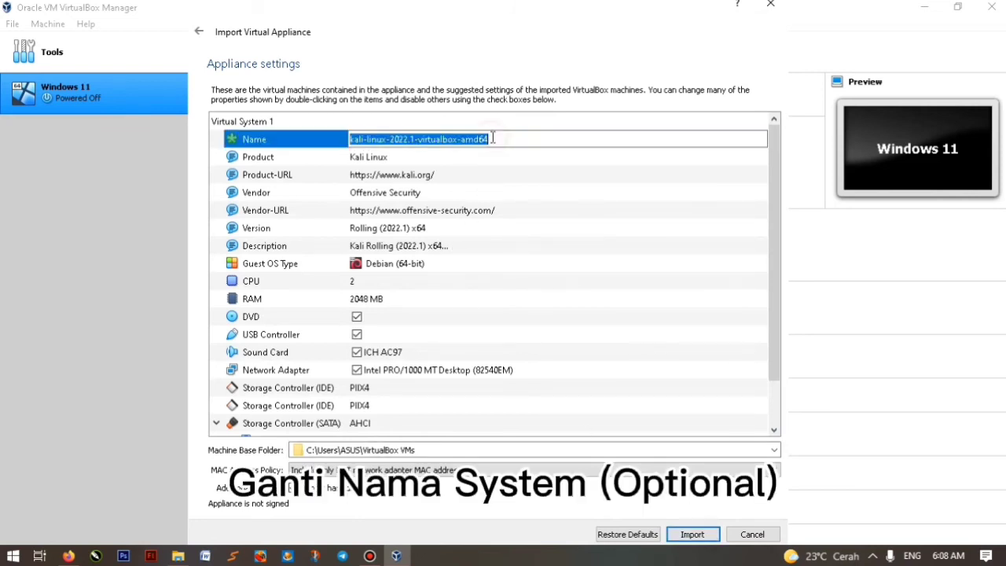
{"action": "key", "text": "BackSpace"}
{"action": "type", "text": "Kali "}
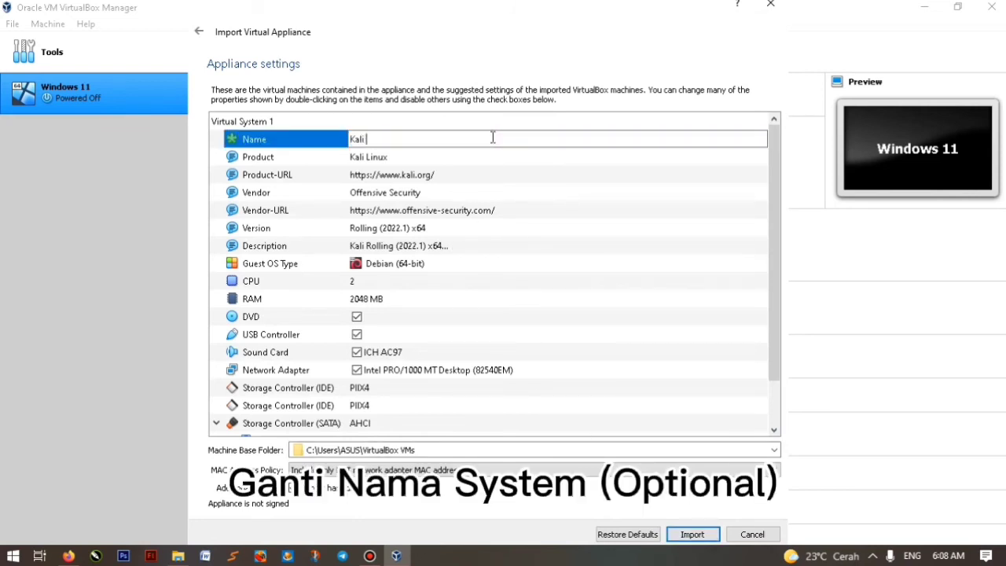
{"action": "type", "text": "Linux"}
- Review the remaining appliance settings, import the appliance, and agree to its software license
{"action": "left_click_drag", "start_coordinate": [776, 238], "coordinate": [787, 377]}
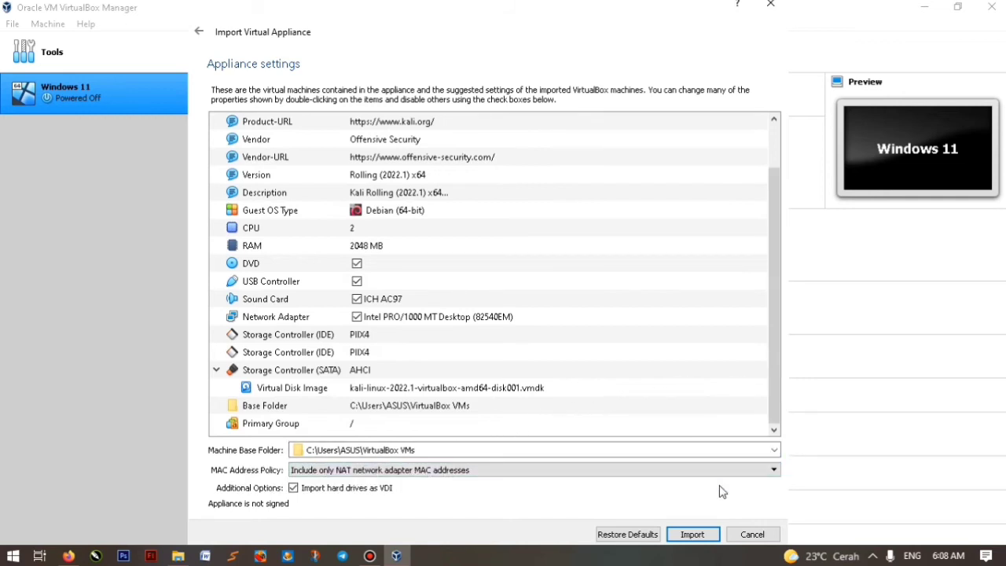
{"action": "left_click", "coordinate": [672, 541]}
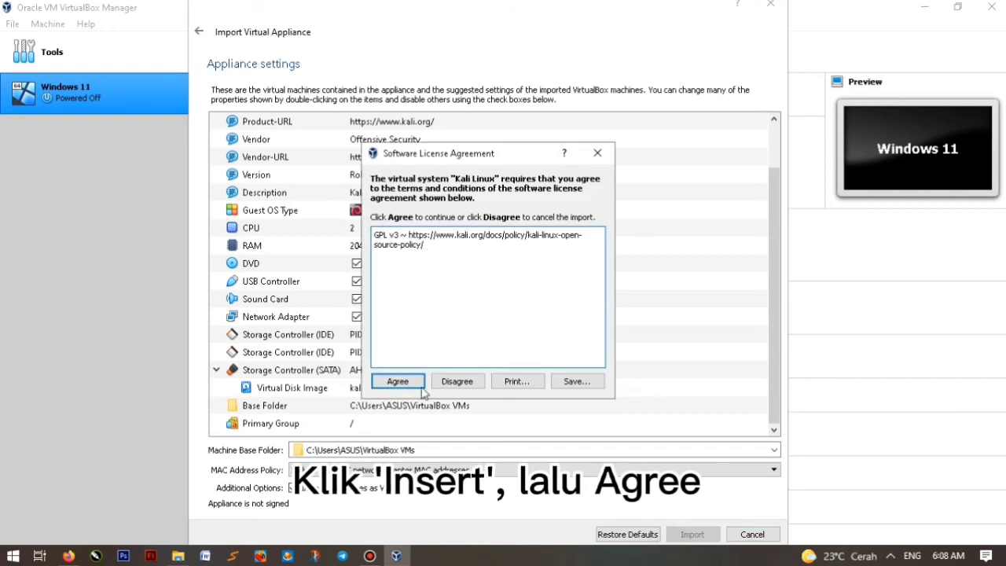
{"action": "left_click", "coordinate": [396, 384]}
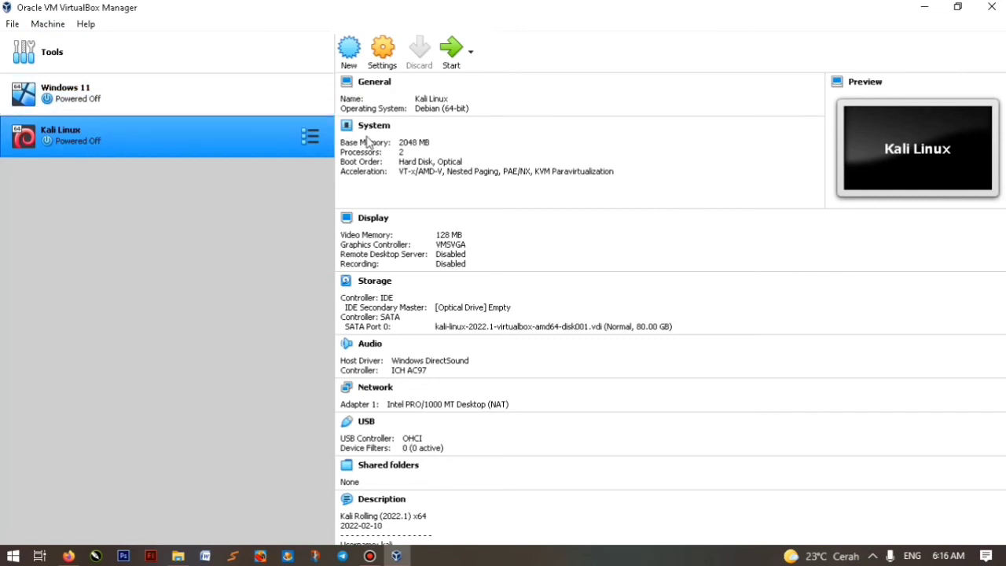
- Boot the Kali Linux virtual machine, enlarge and reposition its window, and dismiss the keyboard capture and mouse integration notices
{"action": "left_click", "coordinate": [446, 59]}
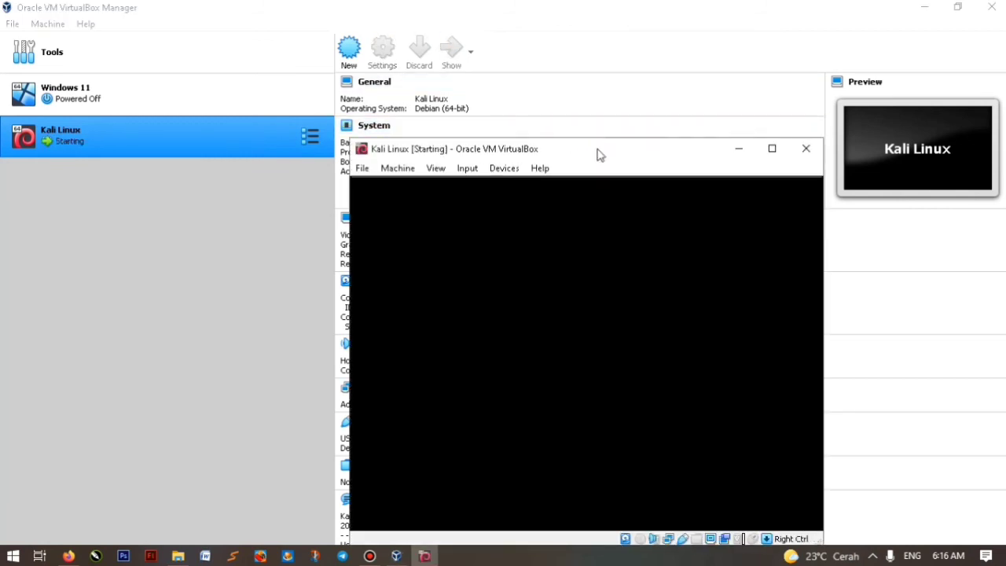
{"action": "left_click_drag", "start_coordinate": [594, 148], "coordinate": [566, 99]}
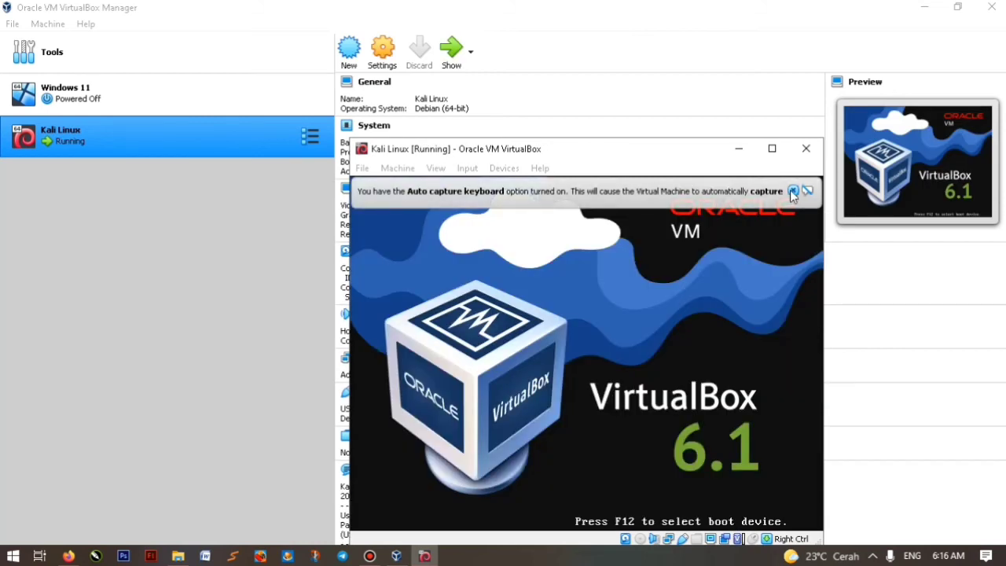
{"action": "left_click", "coordinate": [791, 191]}
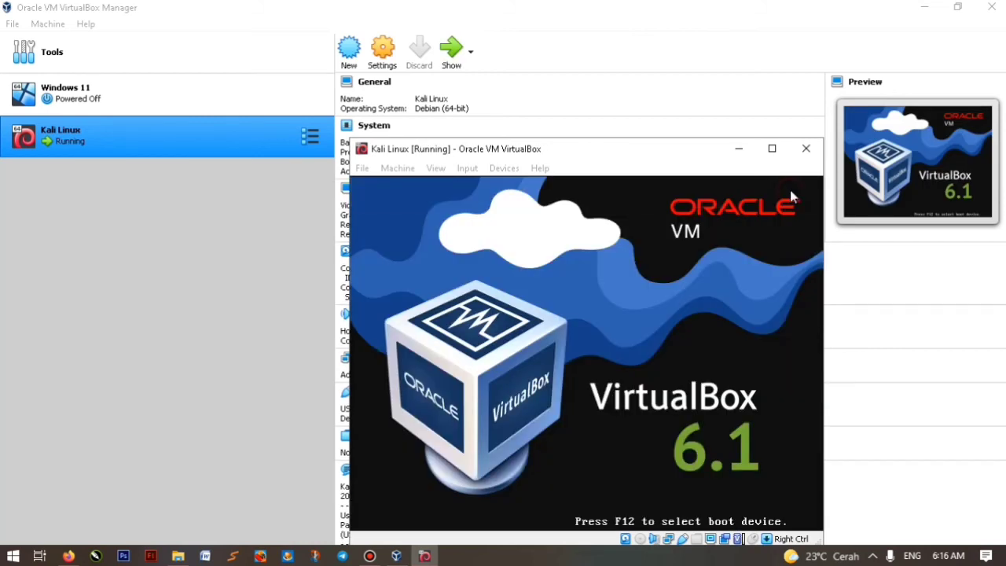
{"action": "left_click_drag", "start_coordinate": [713, 149], "coordinate": [644, 85]}
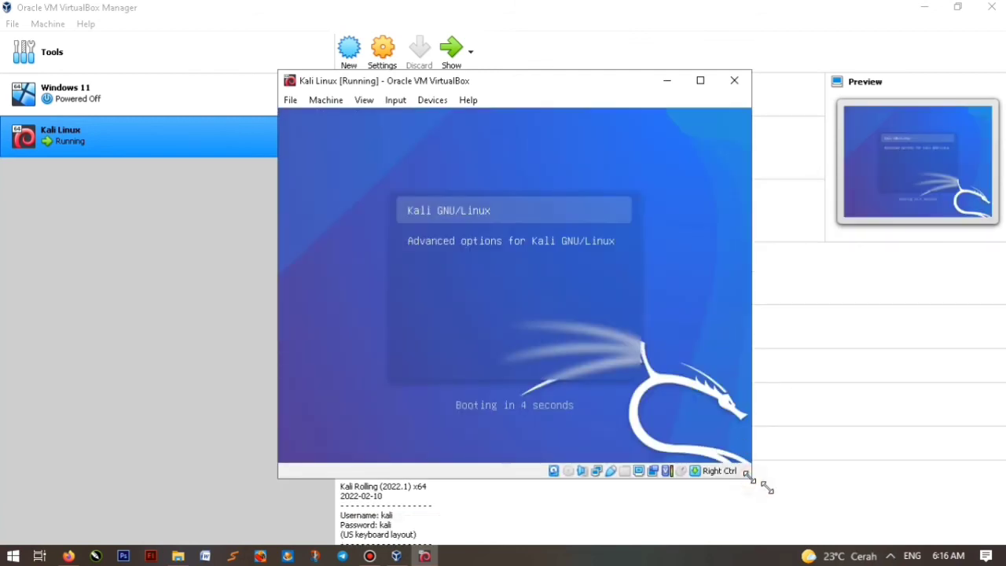
{"action": "left_click_drag", "start_coordinate": [766, 487], "coordinate": [822, 511]}
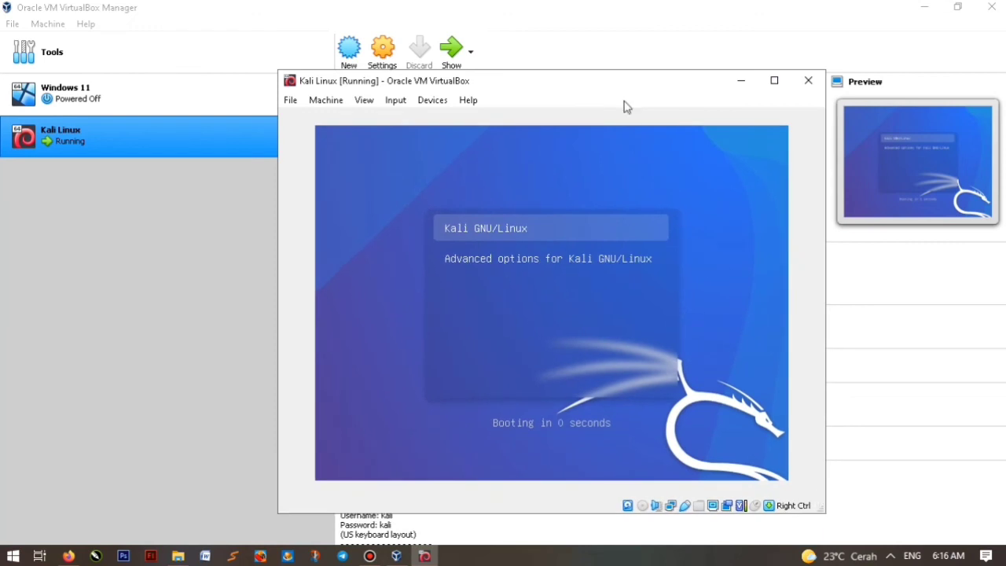
{"action": "left_click_drag", "start_coordinate": [608, 84], "coordinate": [551, 58]}
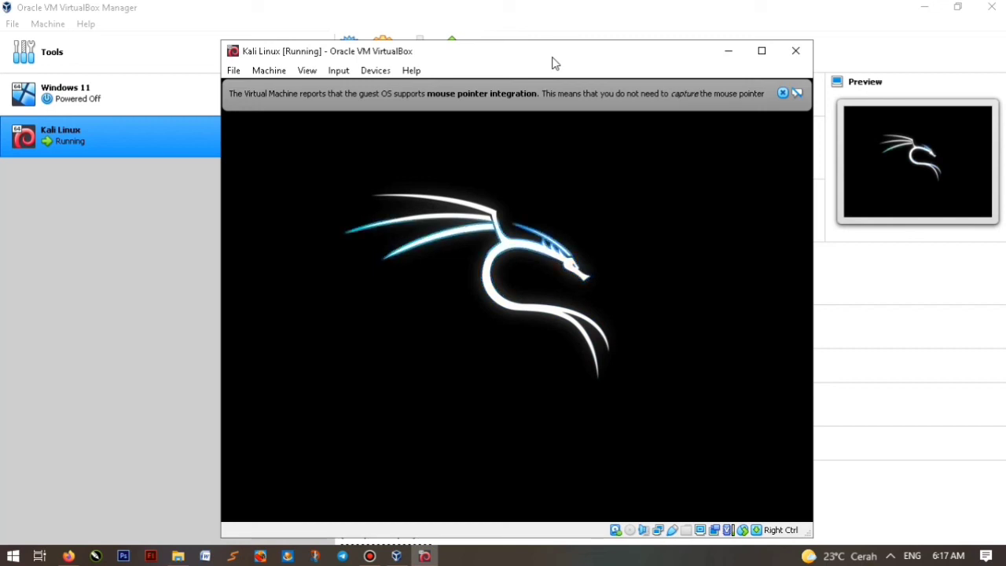
{"action": "left_click", "coordinate": [784, 93]}
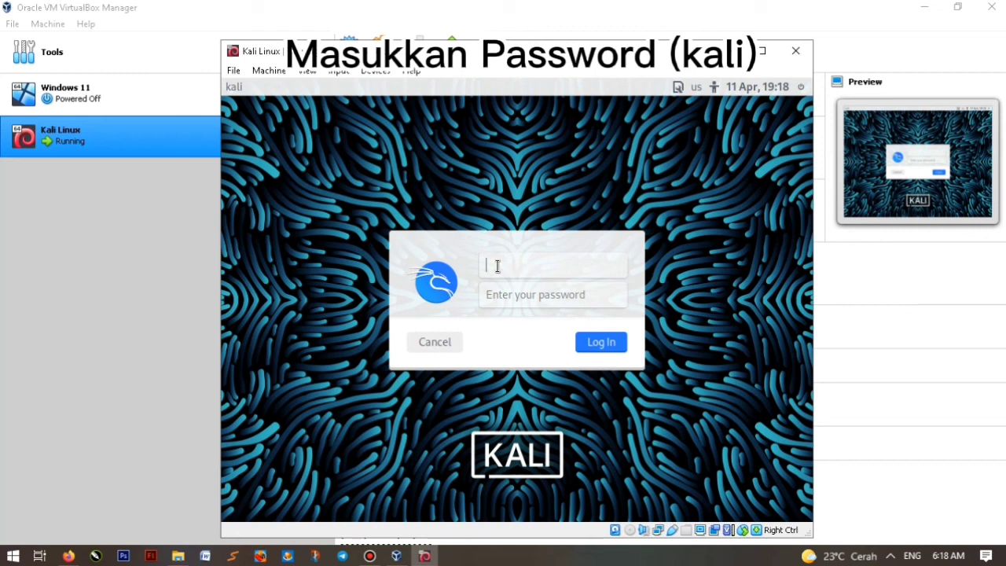
- Log in to Kali Linux by entering the account's username and password
{"action": "type", "text": "kali"}
{"action": "left_click", "coordinate": [564, 294]}
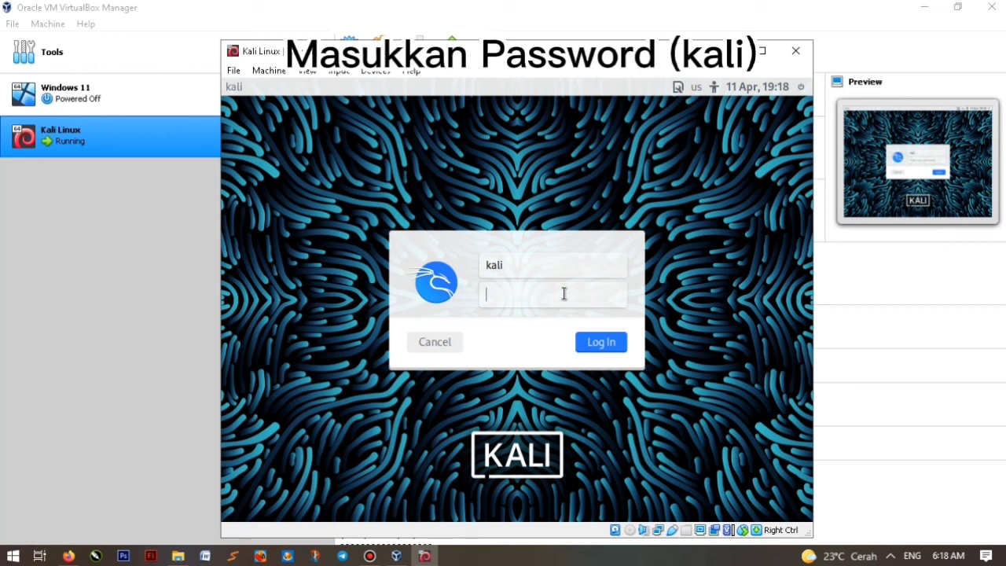
{"action": "type", "text": "kali"}
{"action": "left_click", "coordinate": [594, 343]}
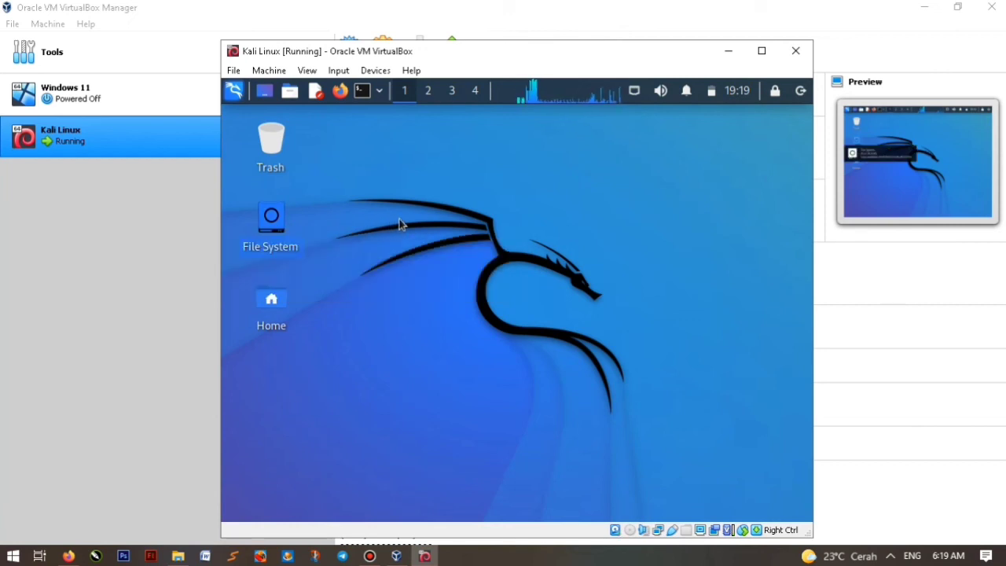
- Browse the File System, Downloads and Pictures locations in the Kali file manager, and close it
{"action": "left_click", "coordinate": [267, 215]}
{"action": "double_click", "coordinate": [268, 218]}
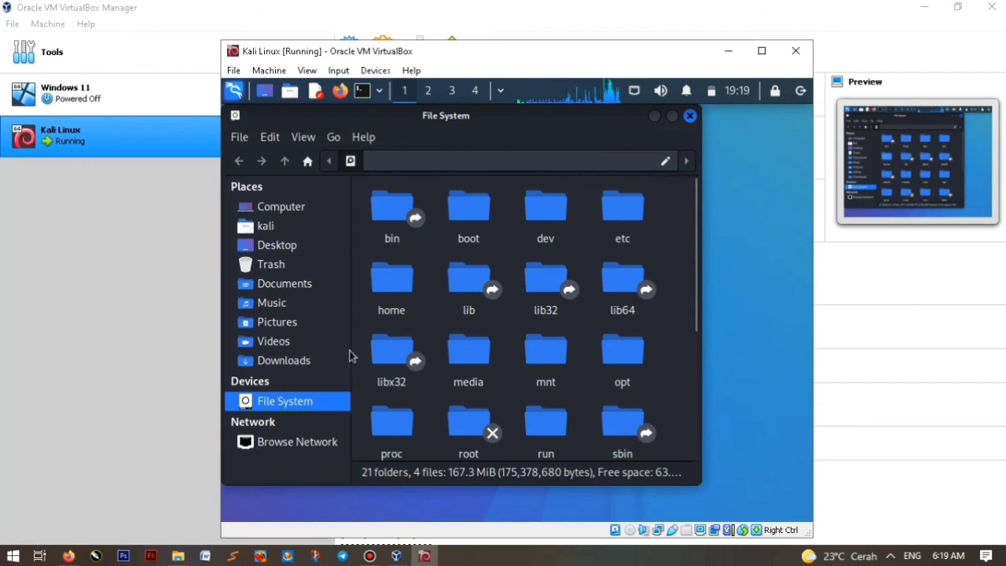
{"action": "left_click", "coordinate": [292, 362]}
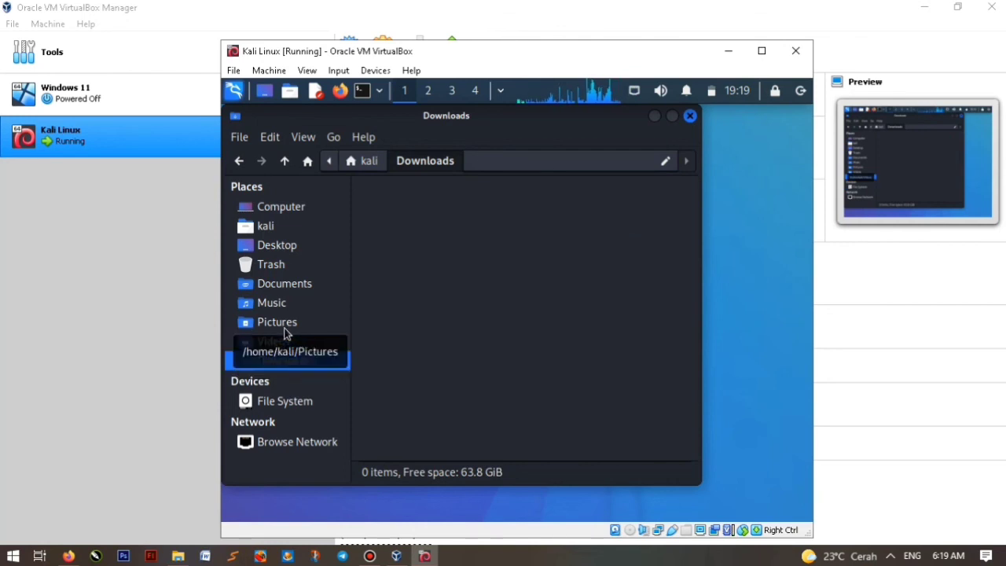
{"action": "left_click", "coordinate": [285, 333]}
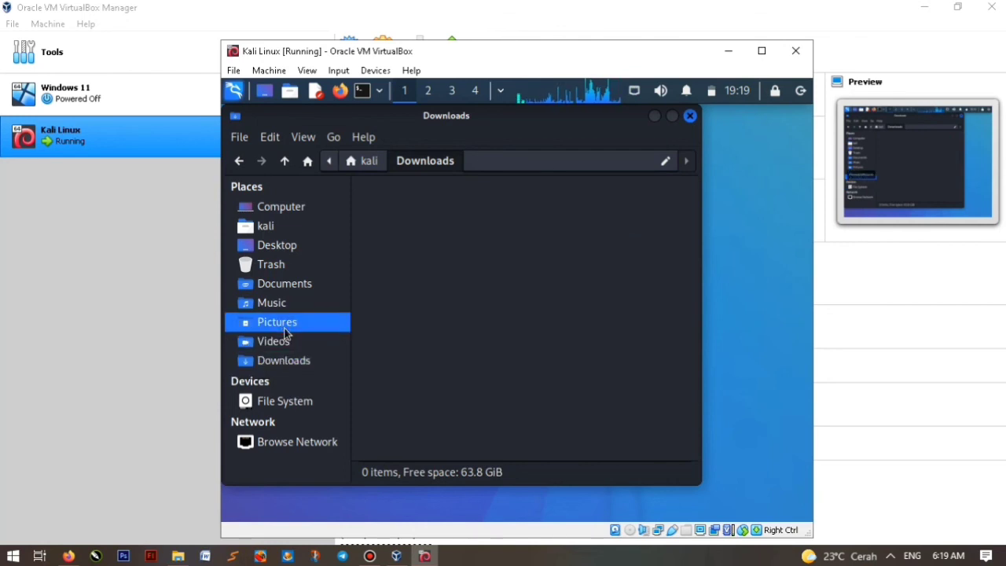
{"action": "left_click", "coordinate": [278, 403]}
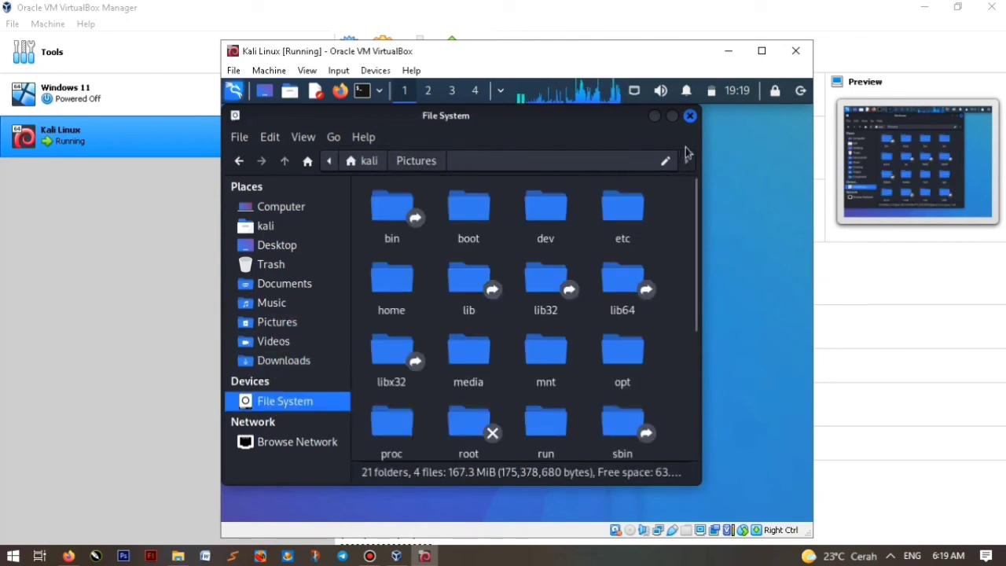
{"action": "left_click", "coordinate": [750, 263]}
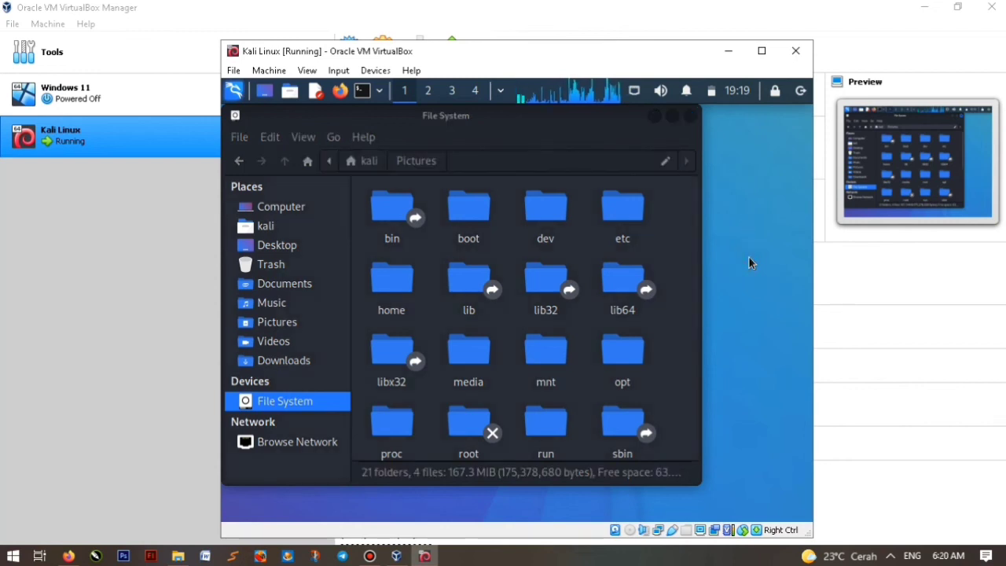
{"action": "left_click", "coordinate": [689, 118]}
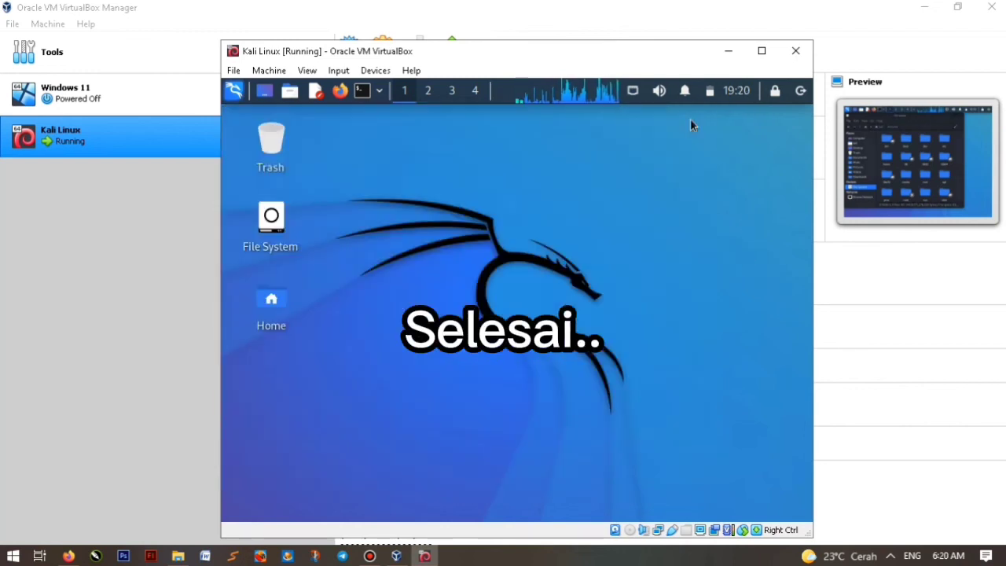